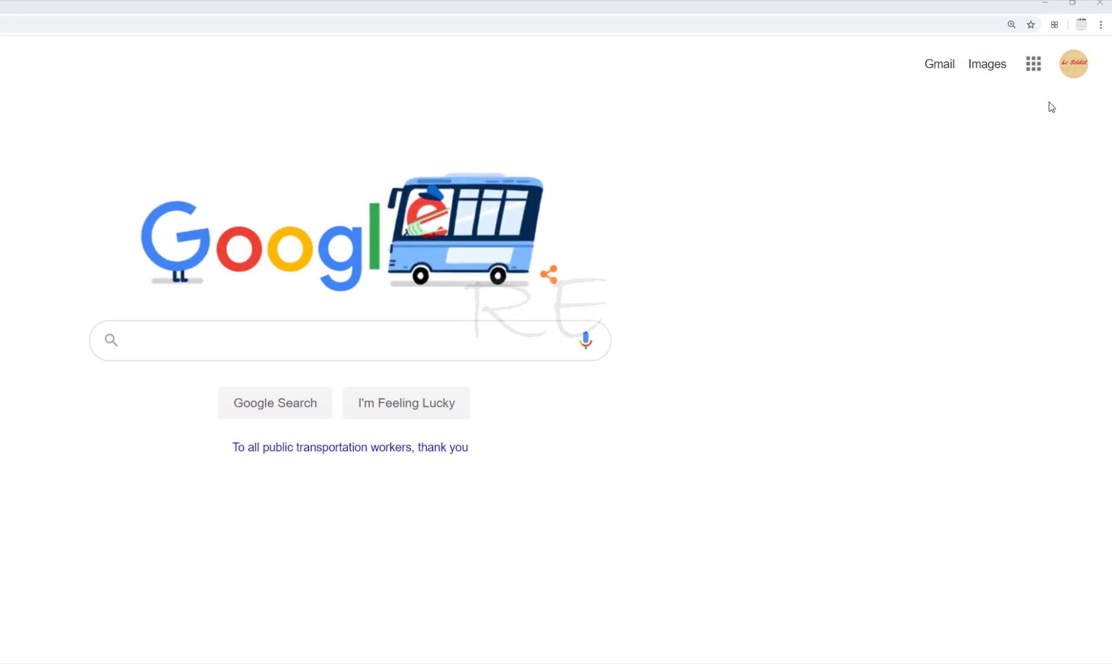
Open Google Forms from the Google apps list and create a new Blank Quiz.
click(1034, 64)
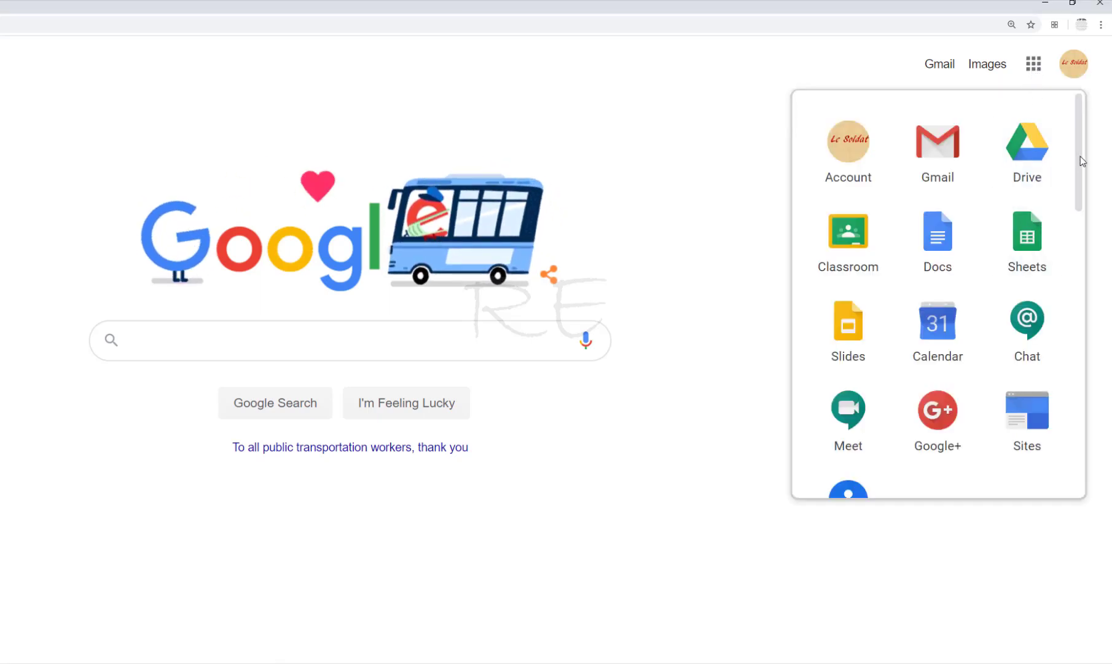
scroll(1080, 157, down, 1)
drag(1080, 160, 1087, 330)
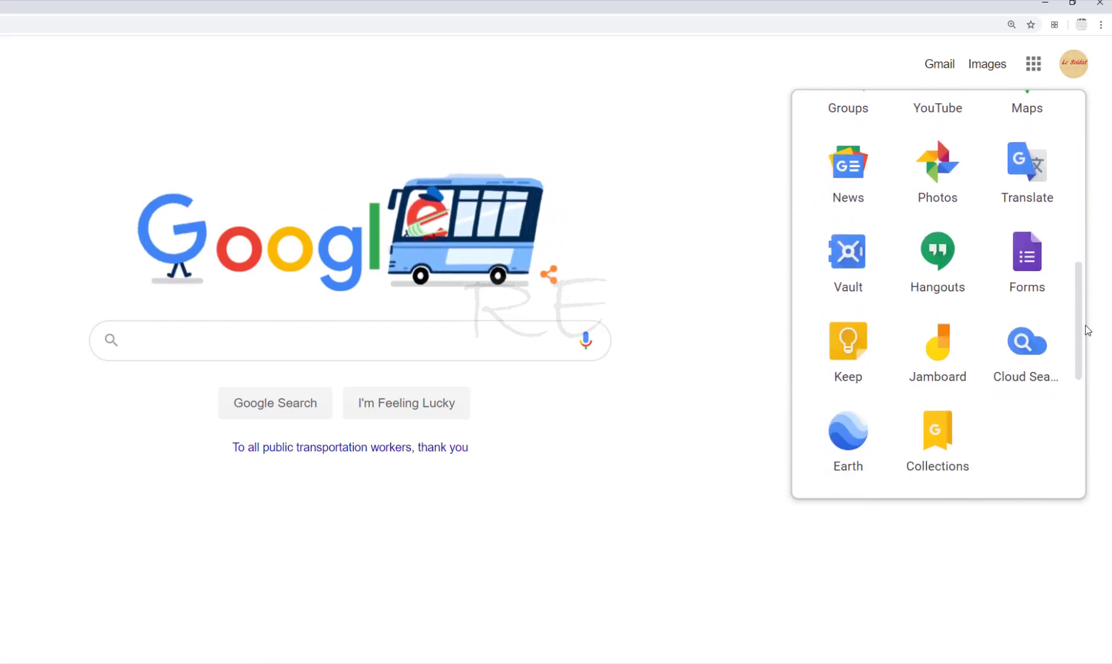
click(1031, 280)
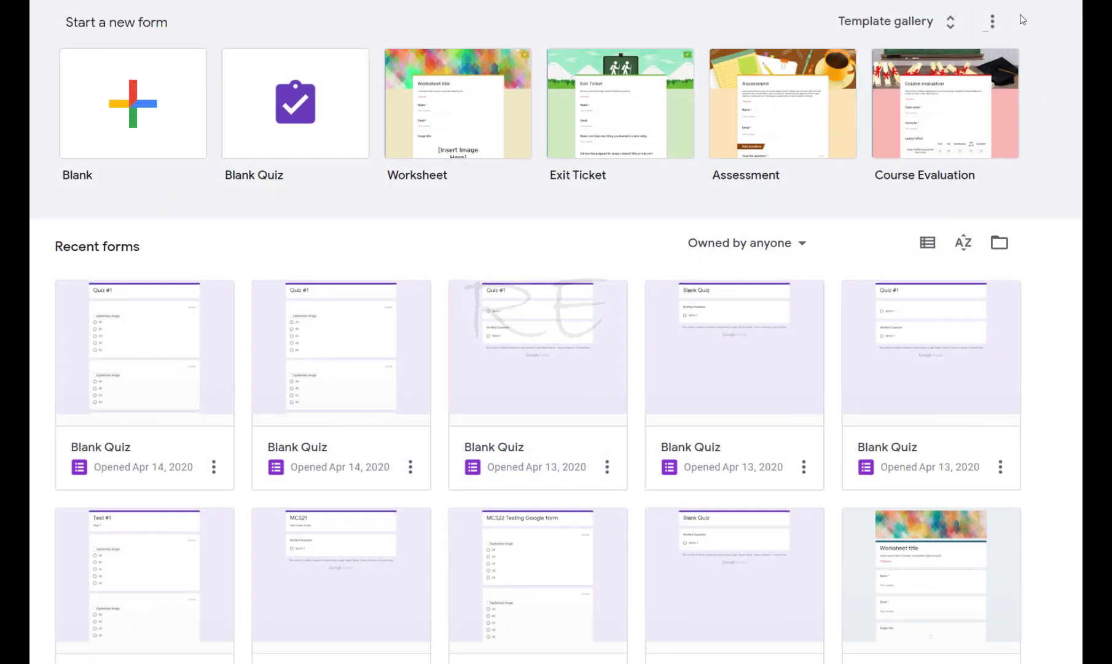
click(294, 106)
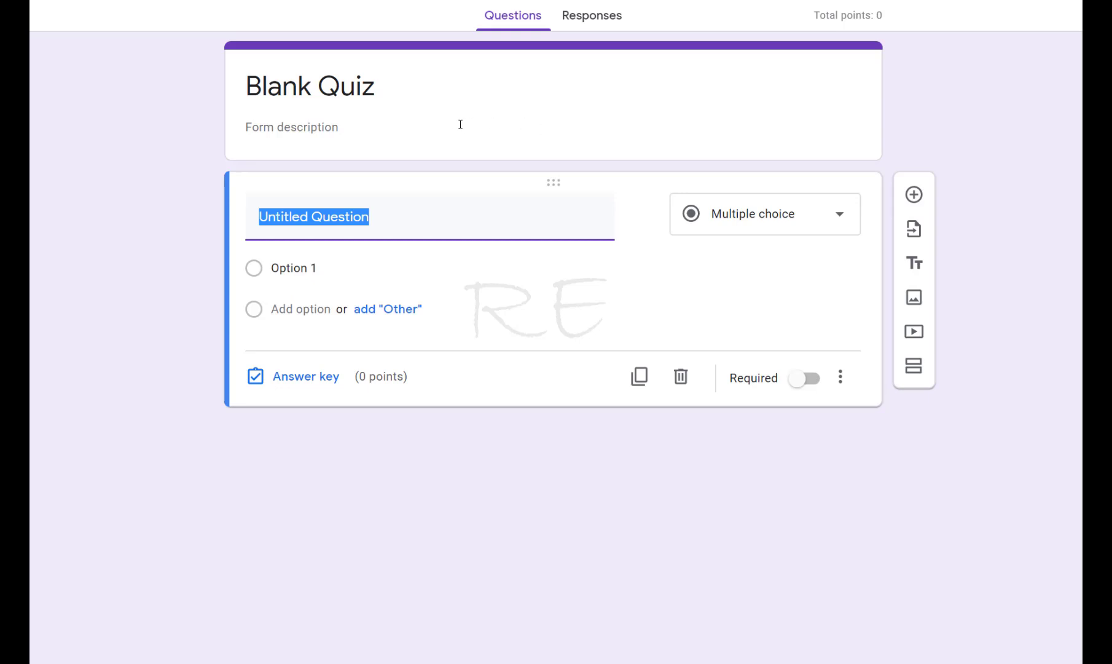
Retitle the quiz with the teacher's name followed by "Quiz #1 Social Studies".
click(392, 84)
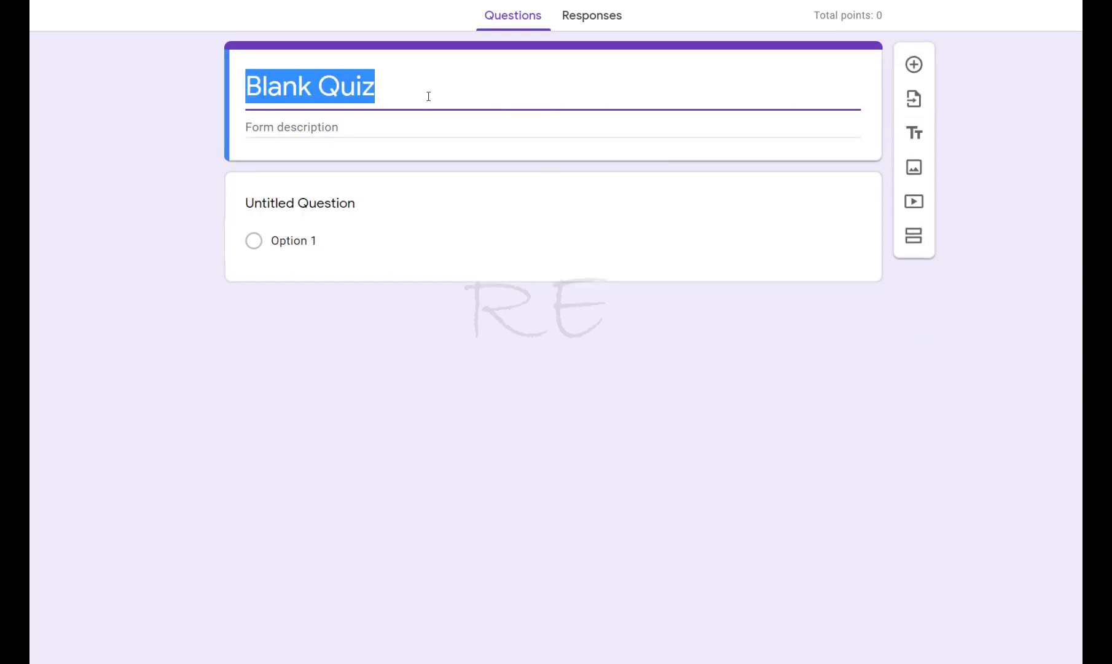
text(M)
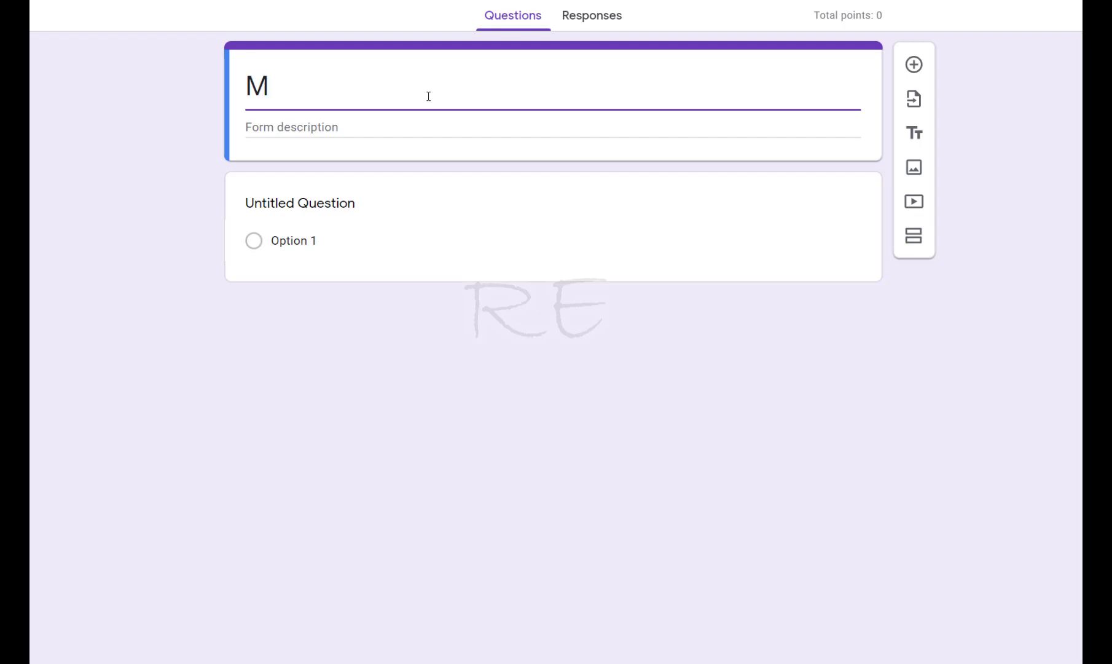
text(r. Voltai)
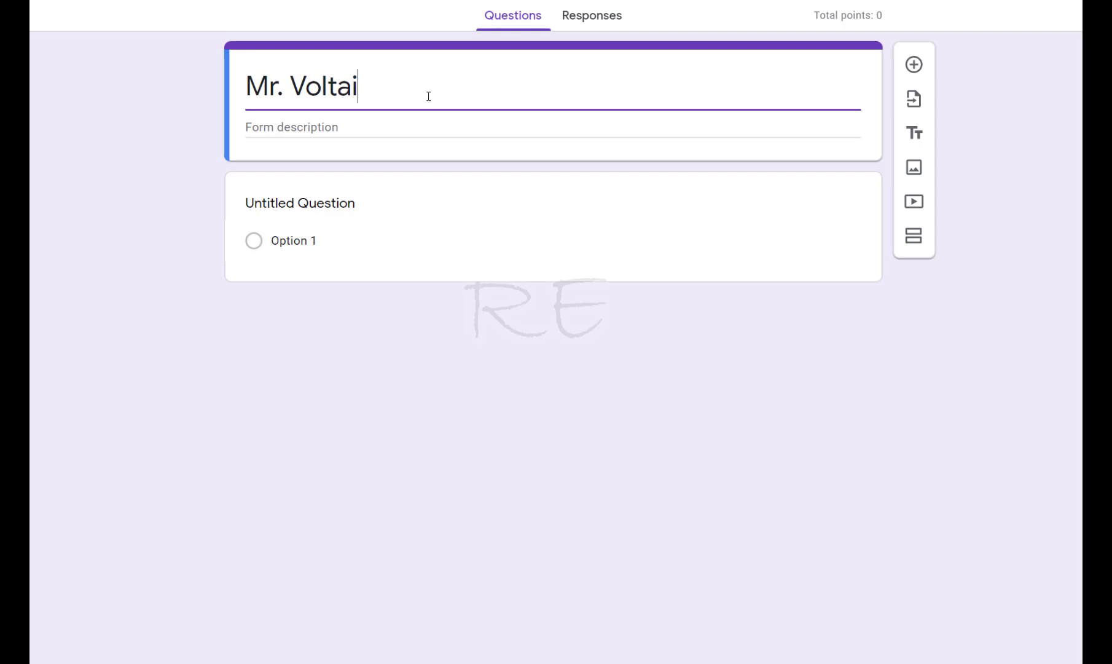
text(re  Quiz #1  )
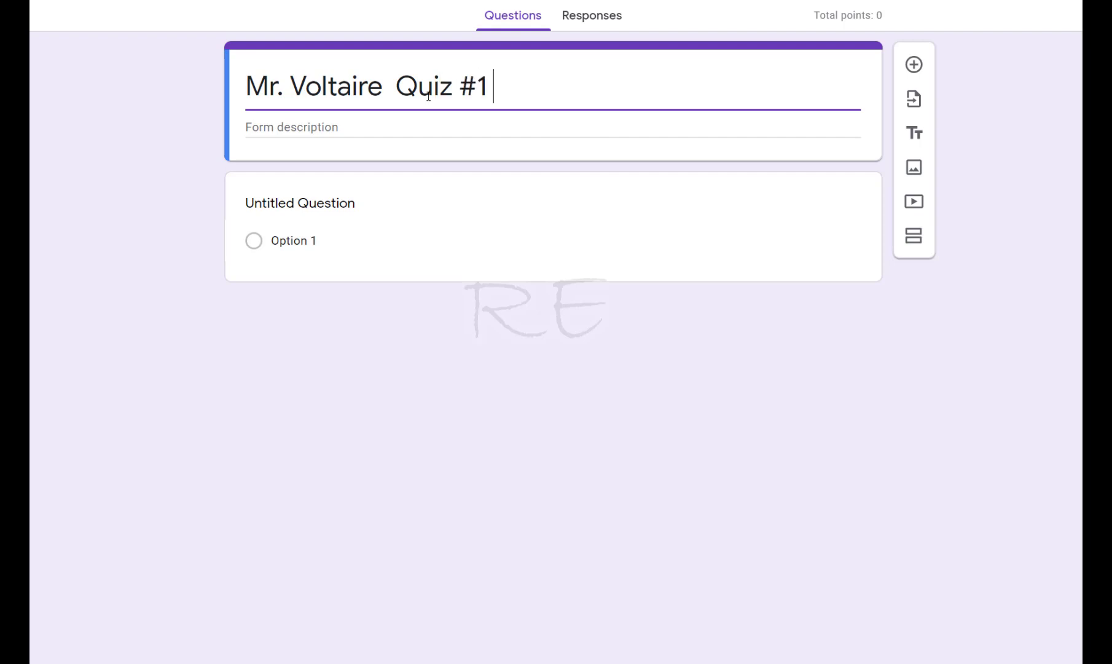
text(Social )
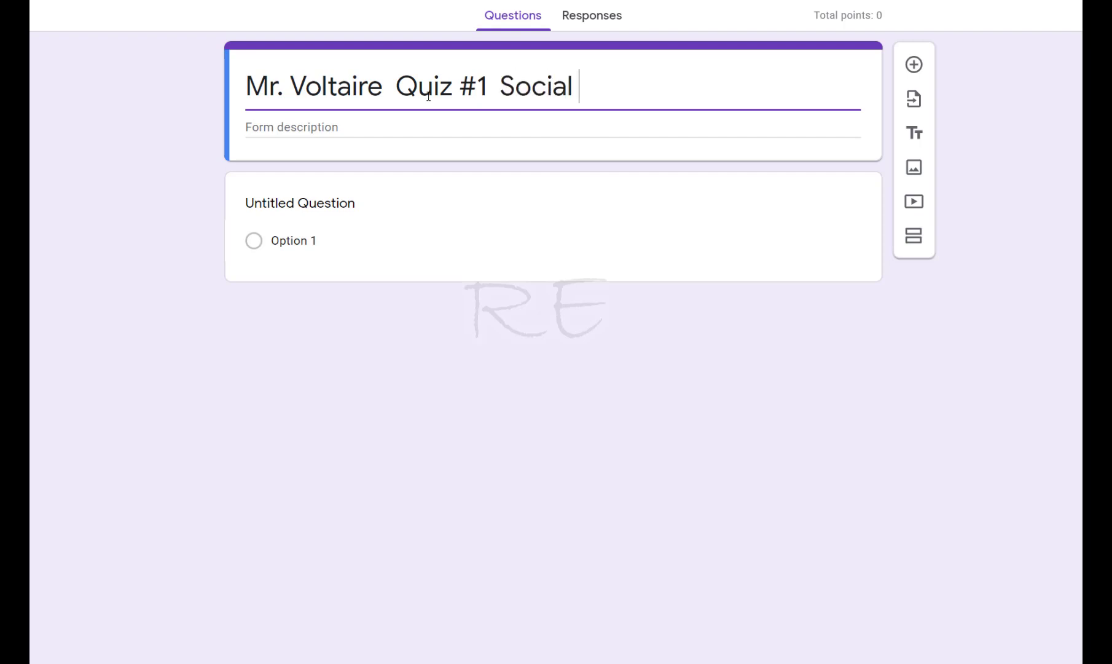
text(Stud)
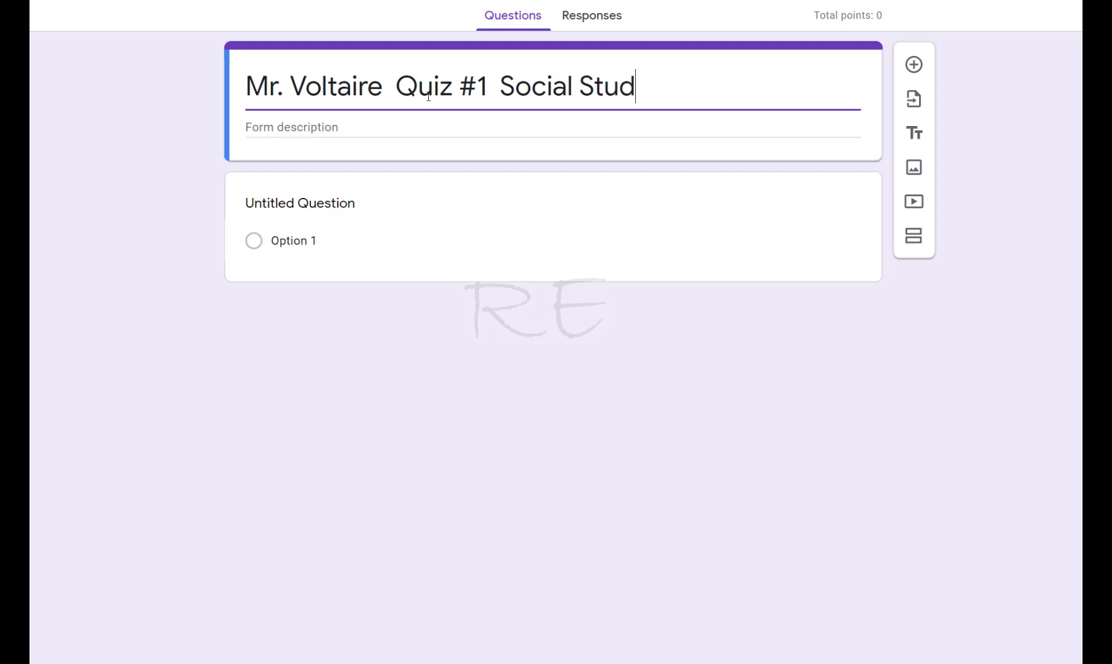
text(ies)
Add a new question below the quiz title and set its type to Multiple choice.
click(915, 65)
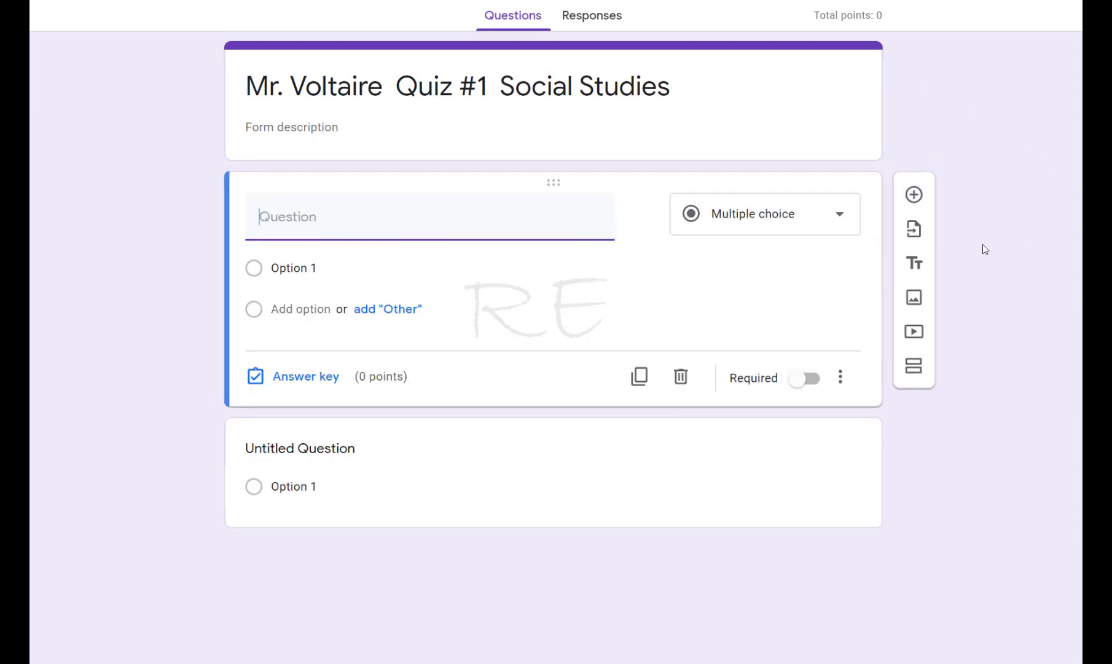
click(841, 216)
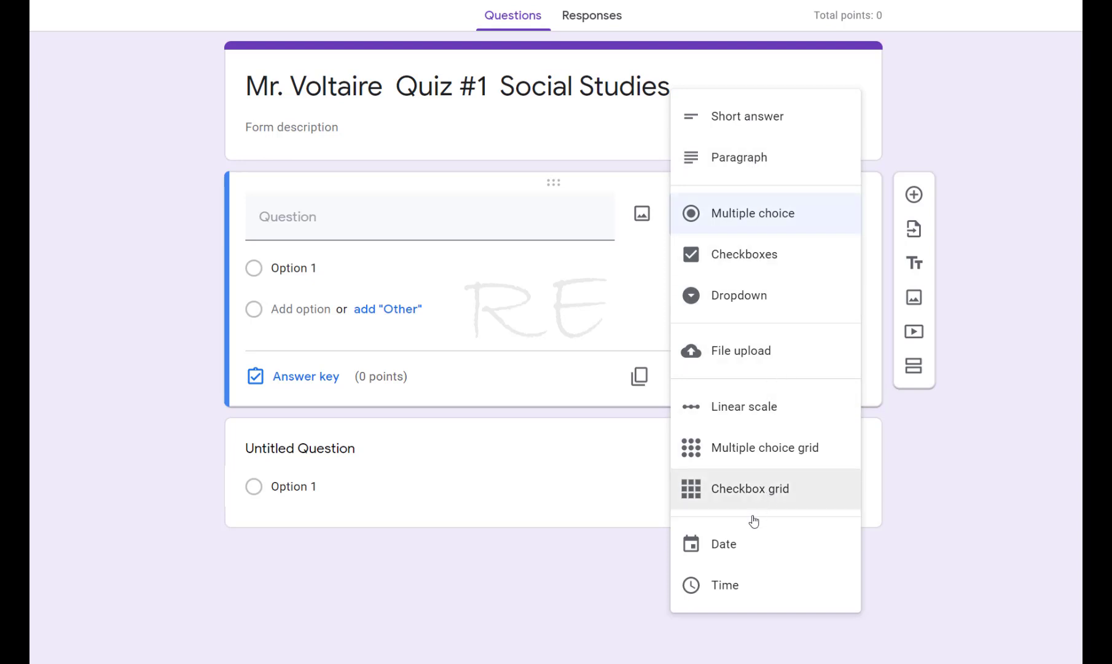
click(784, 215)
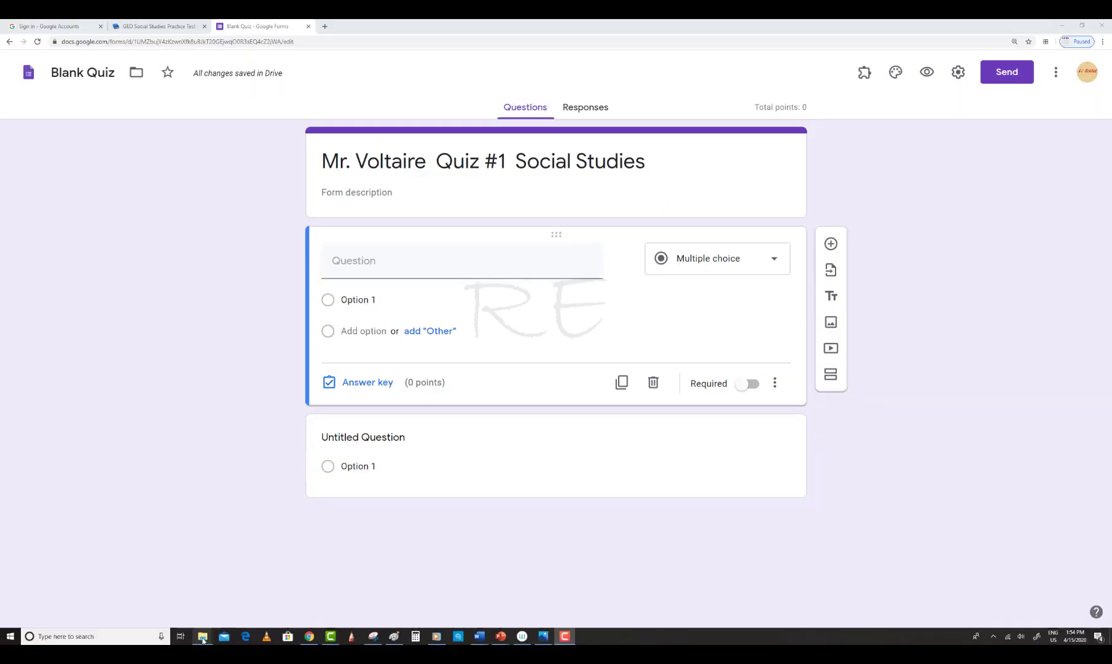
Open the teacher's social study test Word document from the Desktop folder in File Explorer.
mouse_move(204, 640)
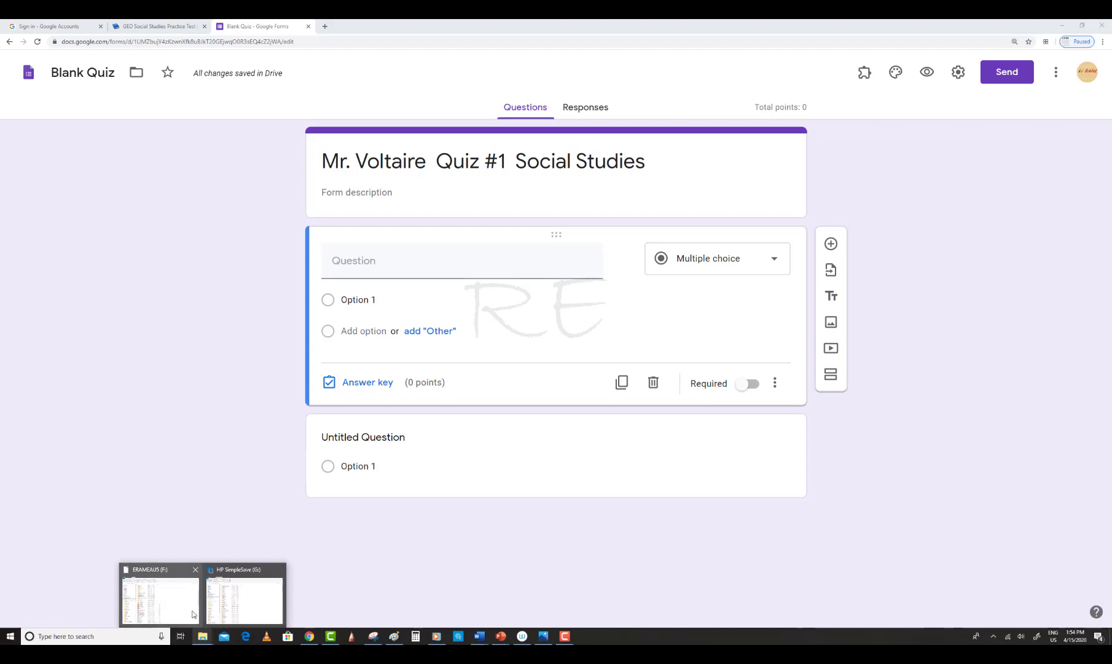
click(161, 605)
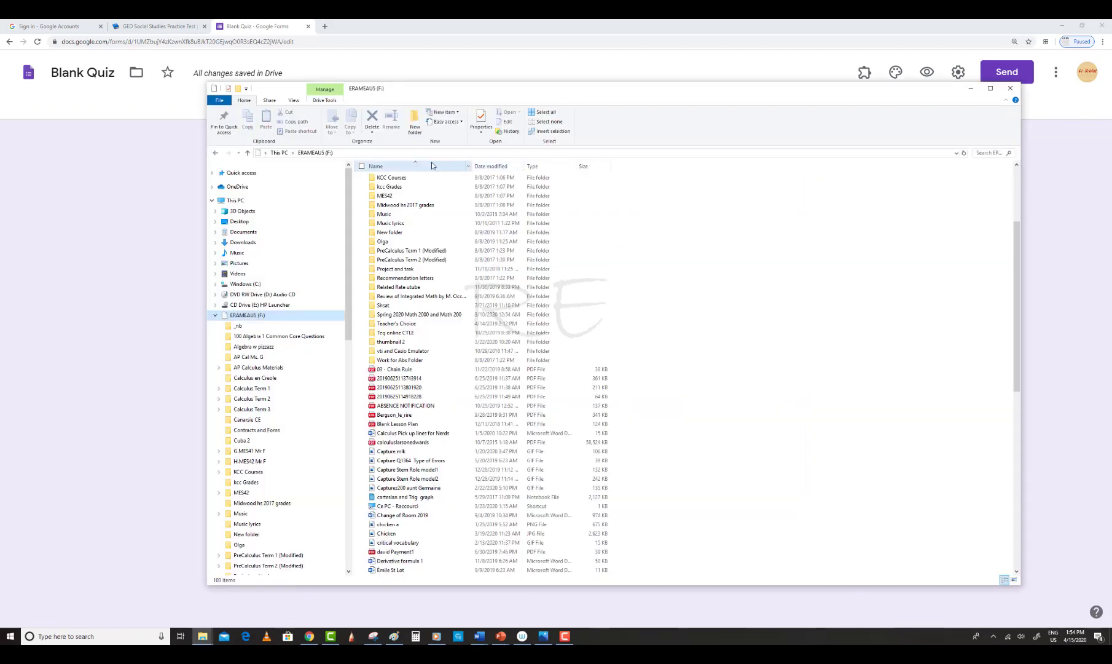
click(239, 221)
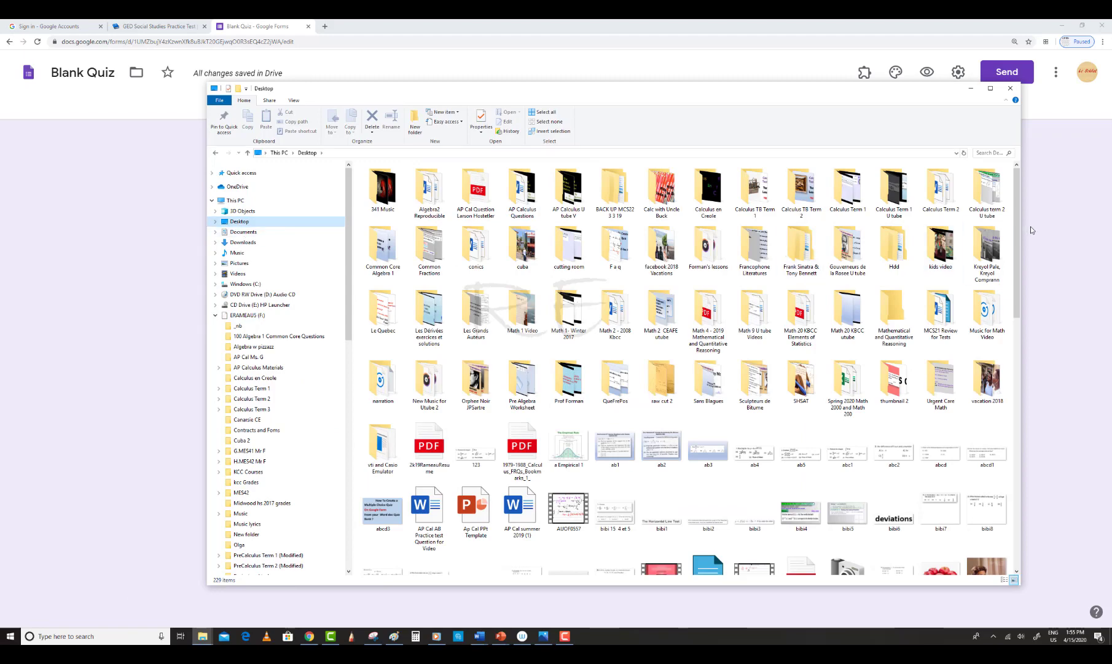
drag(1018, 227, 1025, 469)
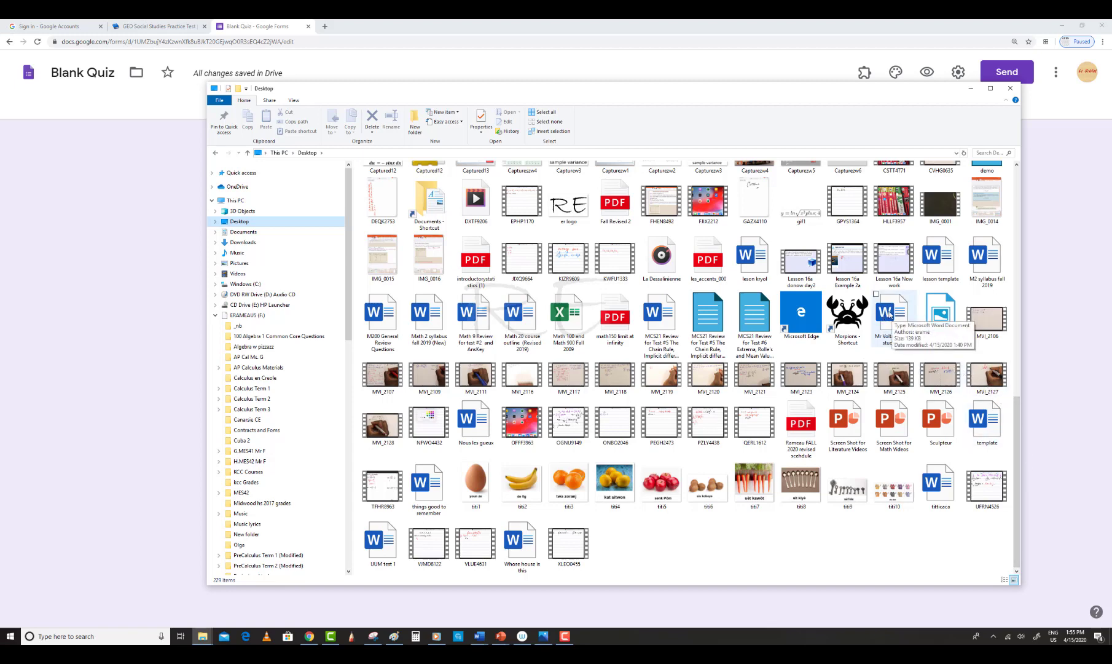
double_click(890, 314)
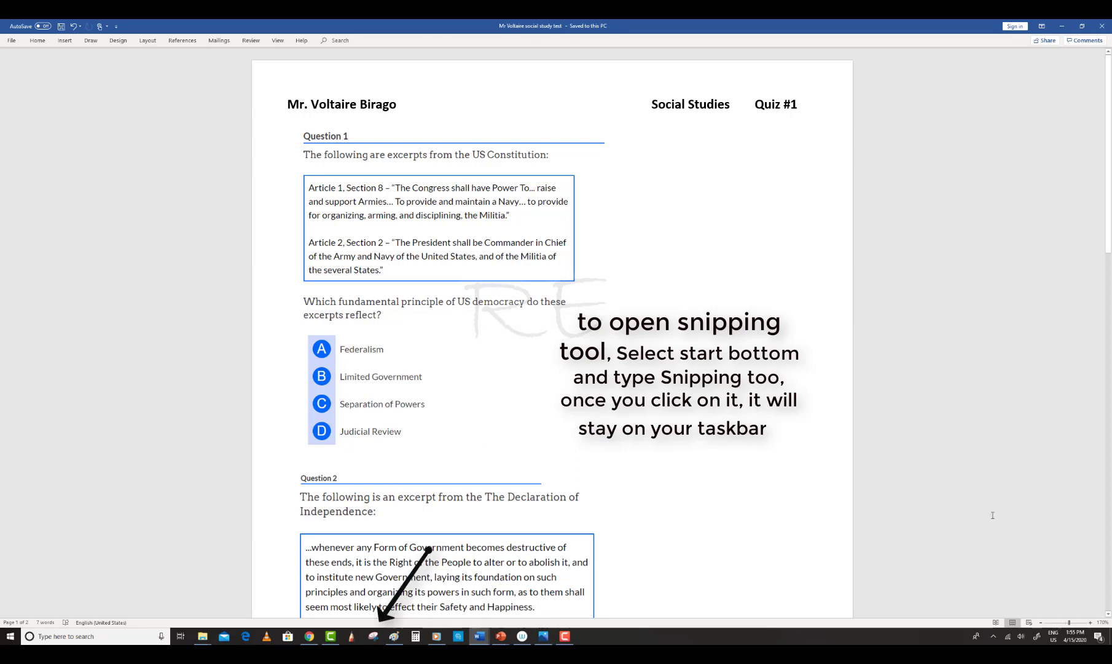
Capture Question 1 with its excerpts and four answer choices using Snipping Tool.
click(373, 638)
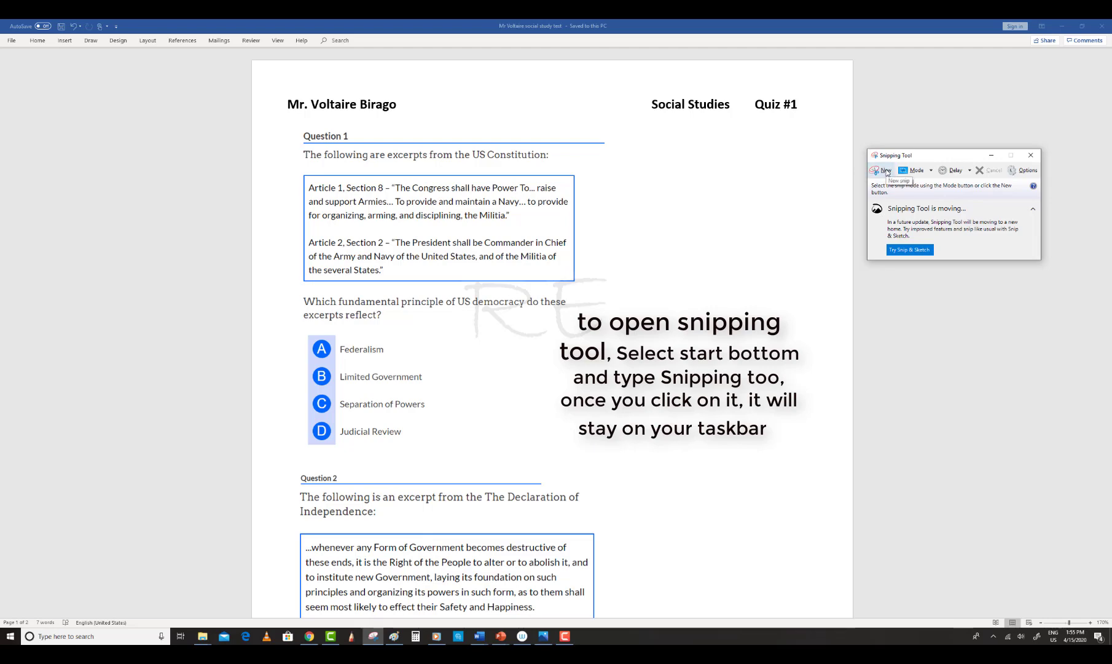
click(886, 173)
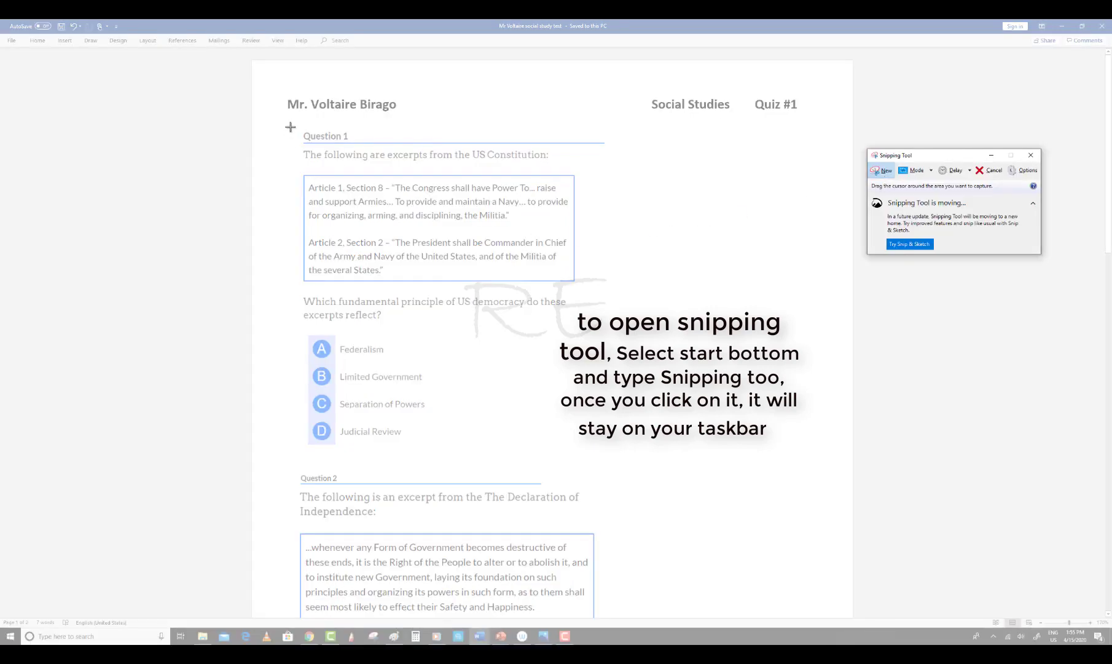
drag(290, 121, 611, 458)
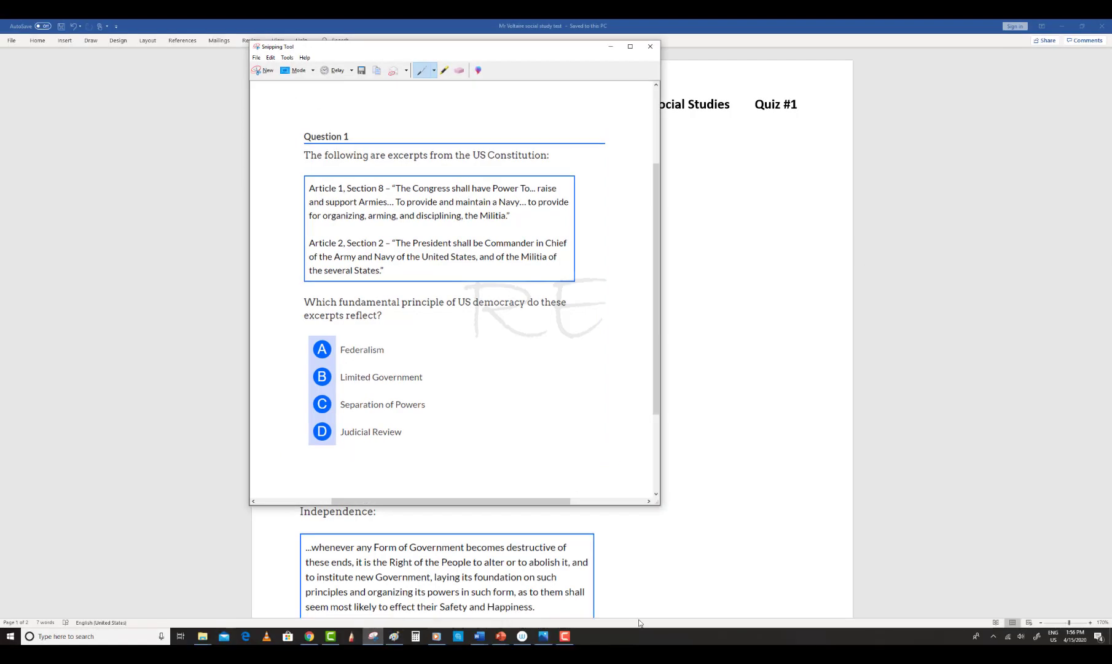
Paste the Question 1 snip into Paint and move it toward the middle of the canvas.
click(394, 636)
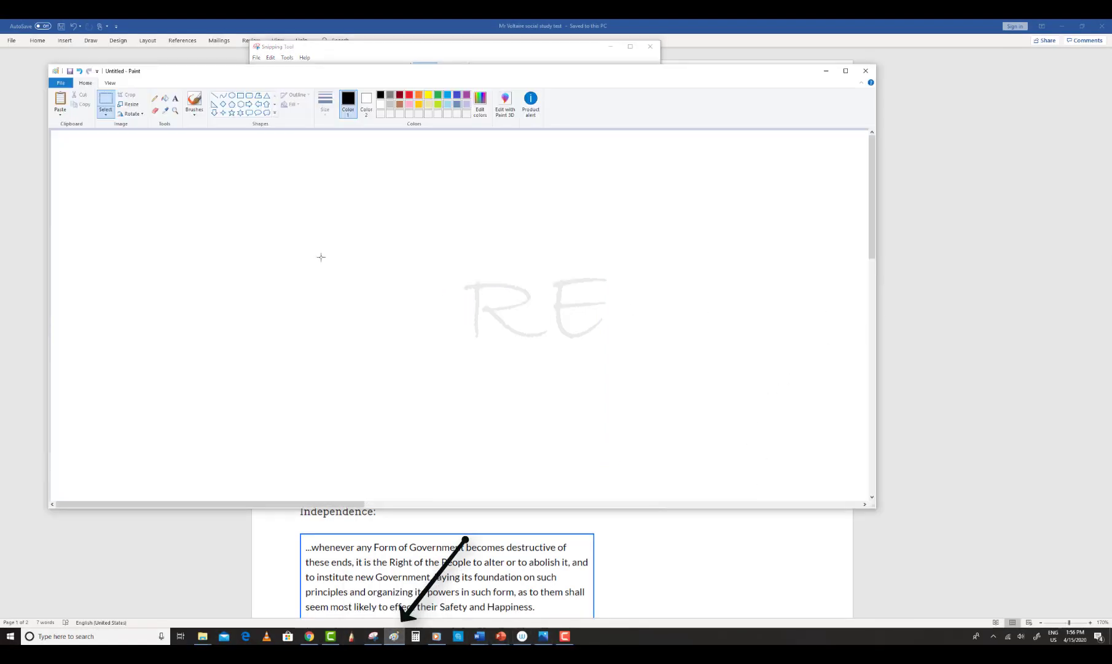
click(61, 100)
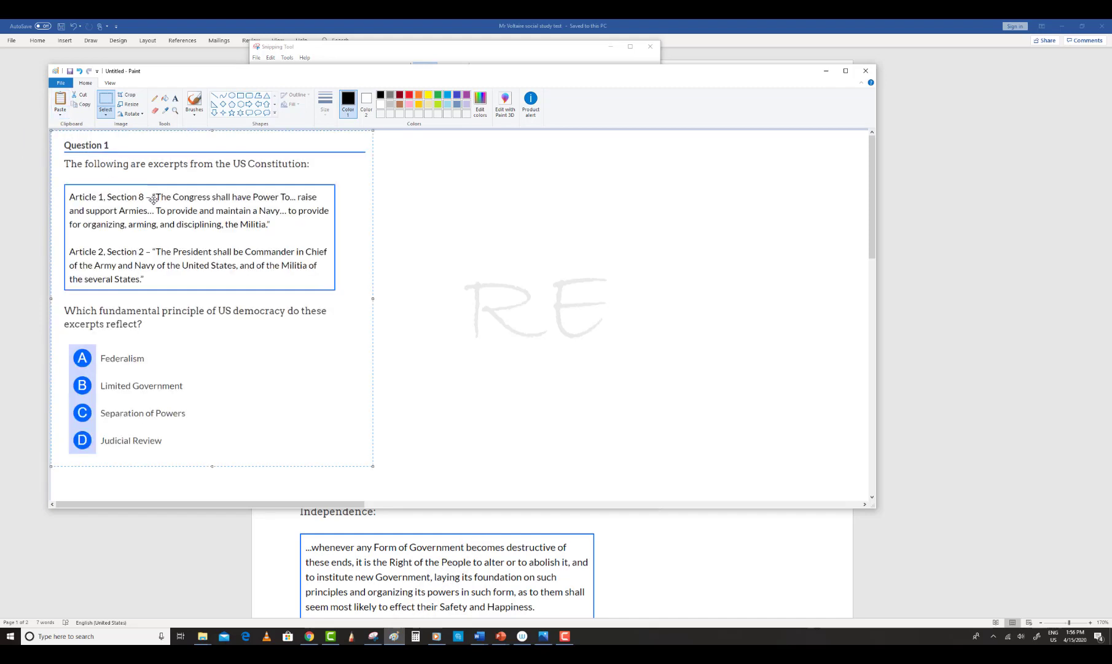
drag(261, 261, 470, 270)
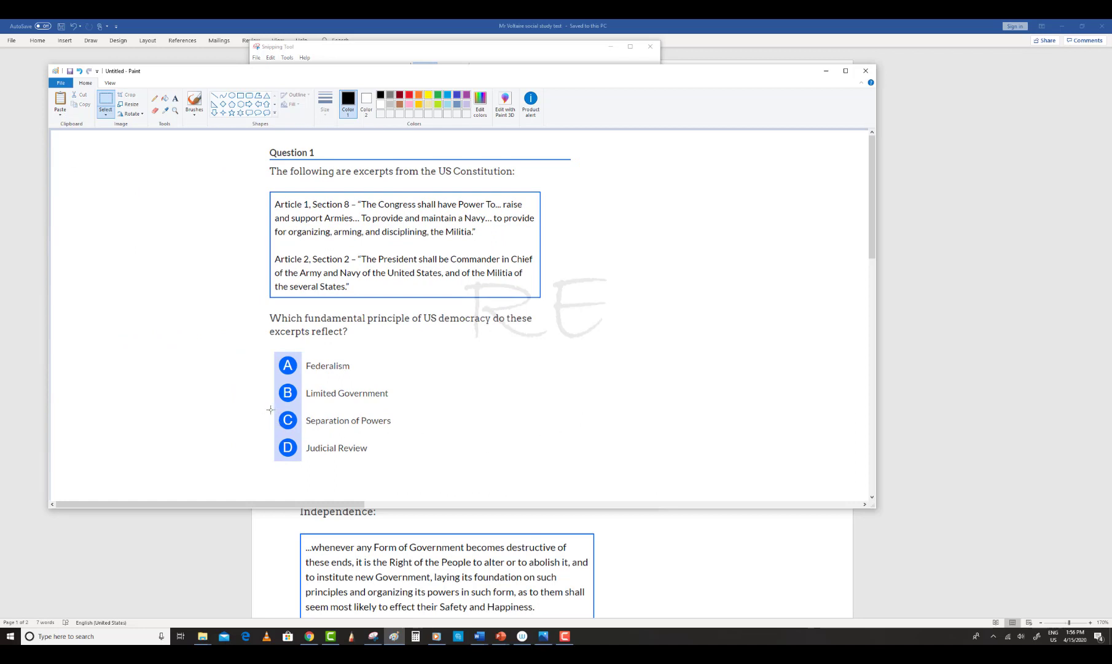
Move answer choices C and D up beside choices A and B to form two columns.
drag(350, 449, 409, 467)
drag(328, 430, 457, 380)
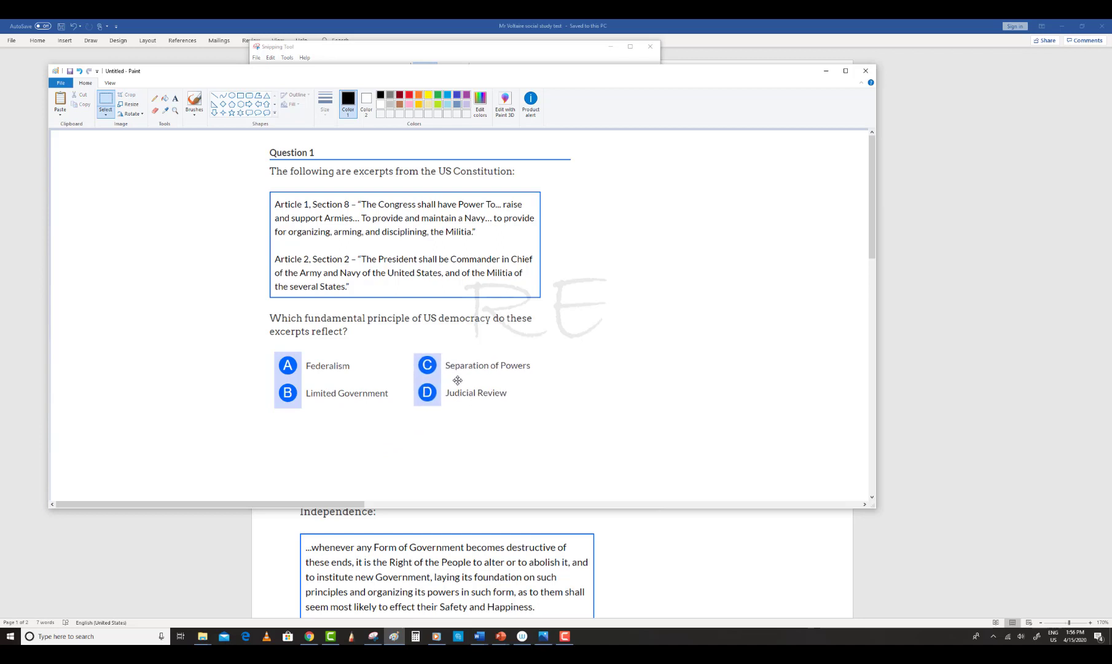
click(615, 380)
Move the question sentence and answers up under the excerpt box, and shift the answer choices closer to the sentence.
drag(262, 310, 573, 425)
drag(457, 392, 457, 384)
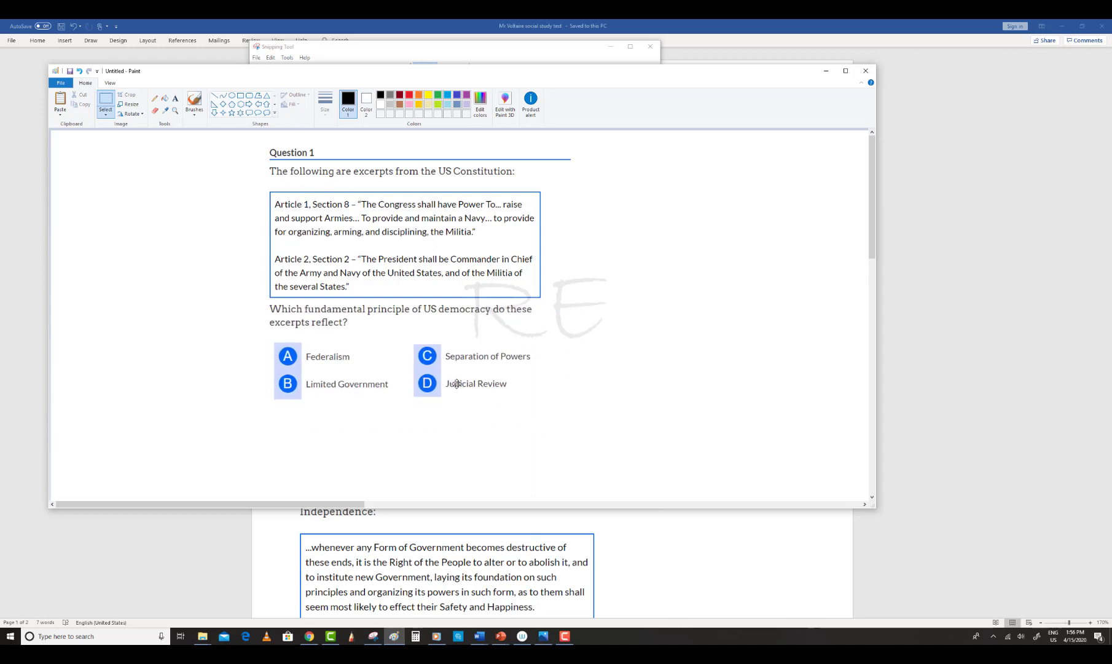
click(690, 373)
drag(453, 389, 633, 439)
drag(436, 377, 432, 370)
click(752, 324)
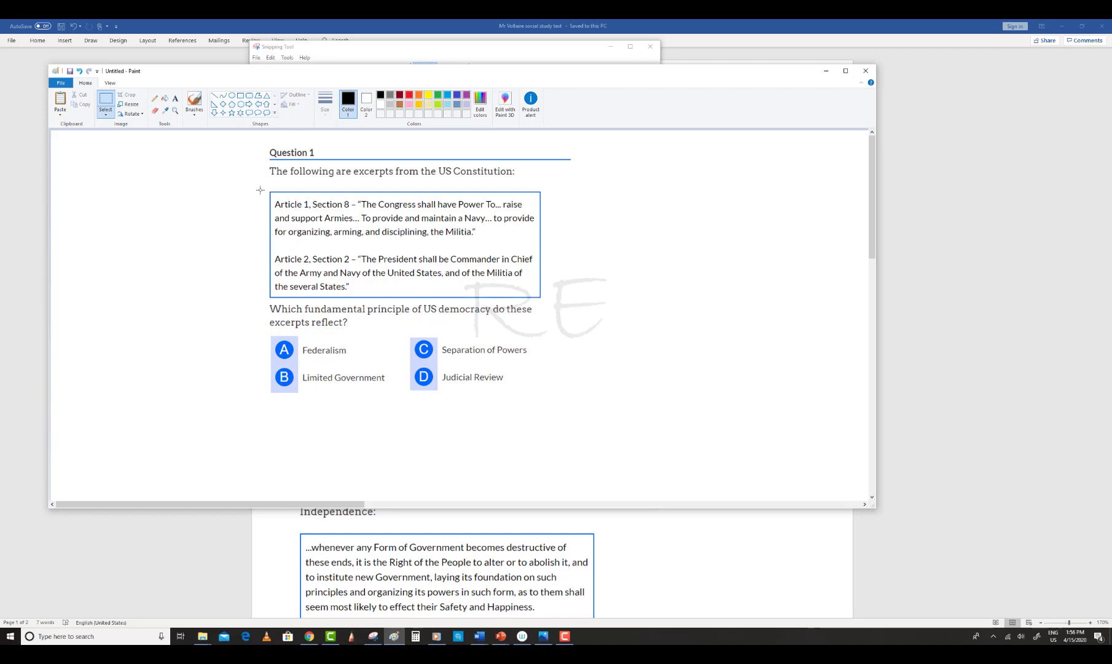
Move the excerpt box together with the question sentence and answers up closer to the introductory line.
drag(260, 188, 634, 401)
drag(541, 383, 544, 378)
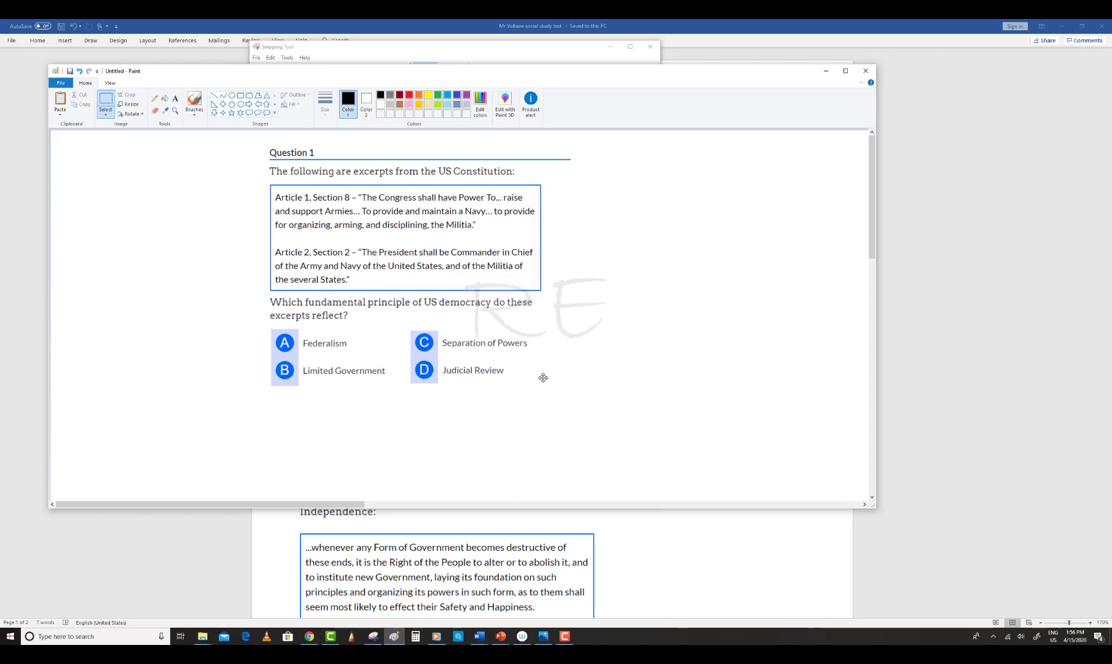
click(735, 359)
Capture the rearranged Question 1 from the Paint canvas as a new snip in Snipping Tool.
click(372, 584)
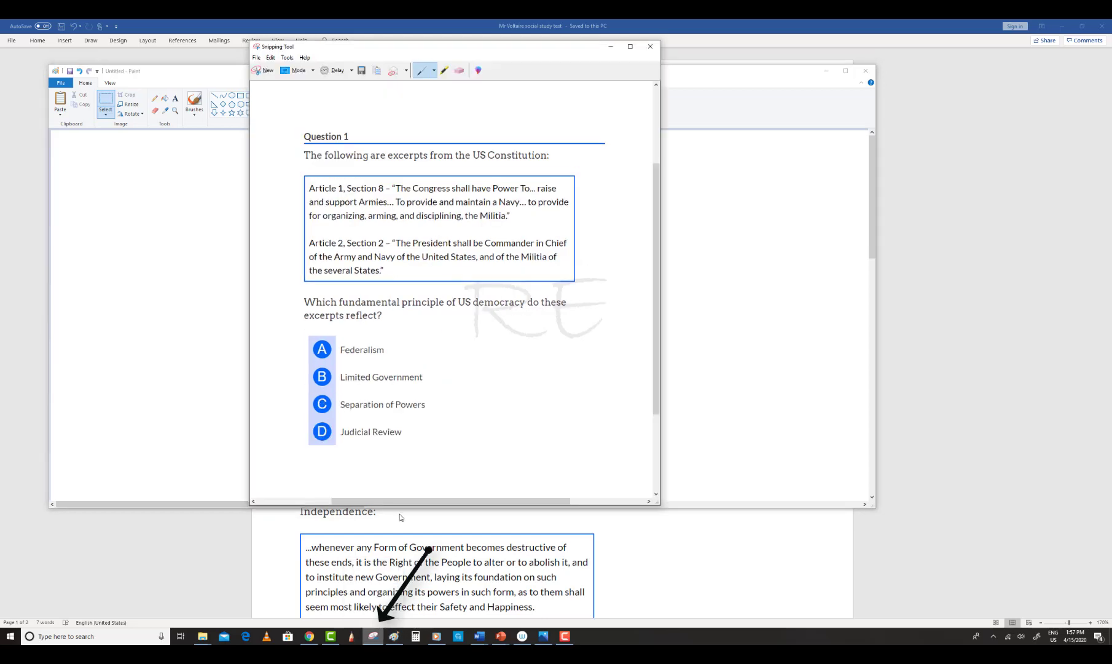
click(266, 71)
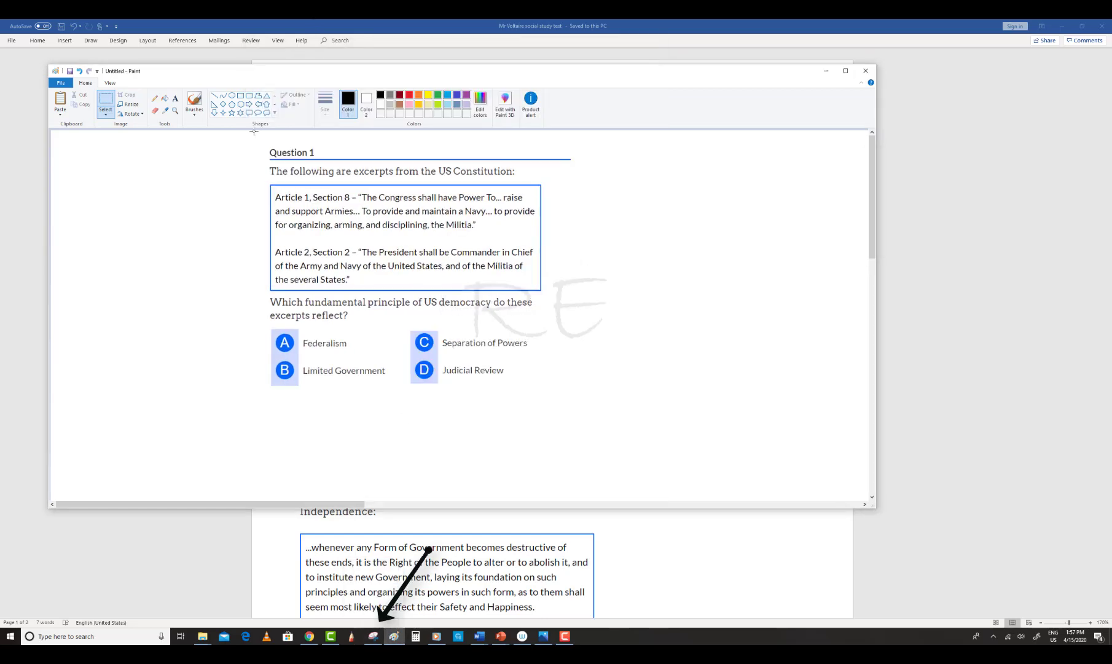
drag(261, 142, 559, 392)
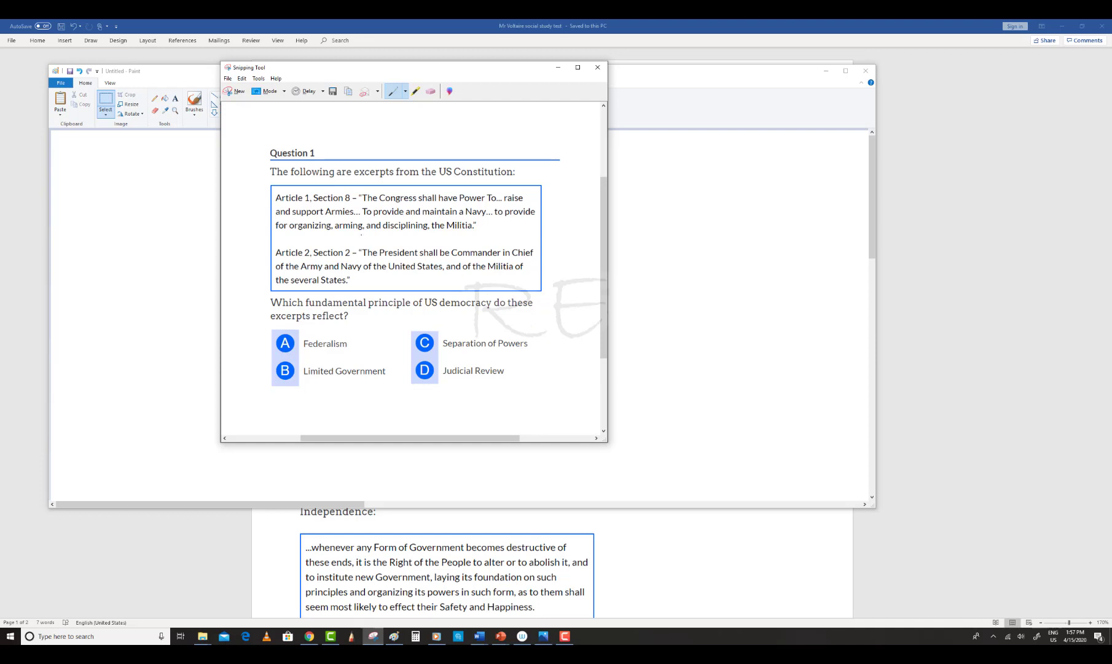
Save the new snip as a JPEG file on the Desktop and return to the quiz form in Chrome.
click(228, 79)
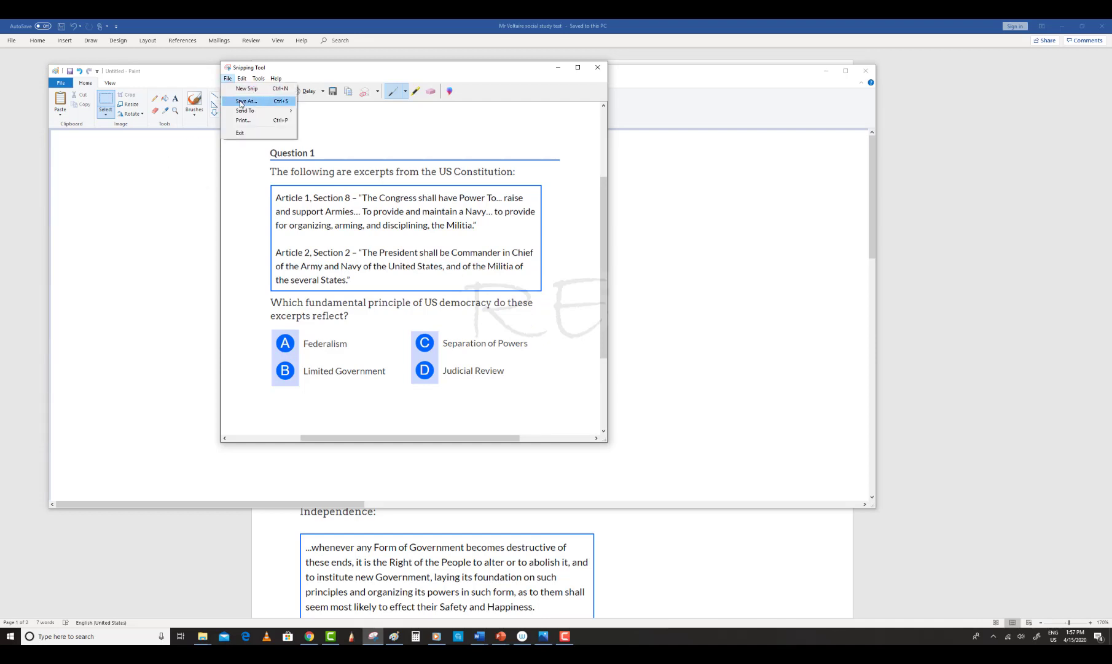
click(240, 102)
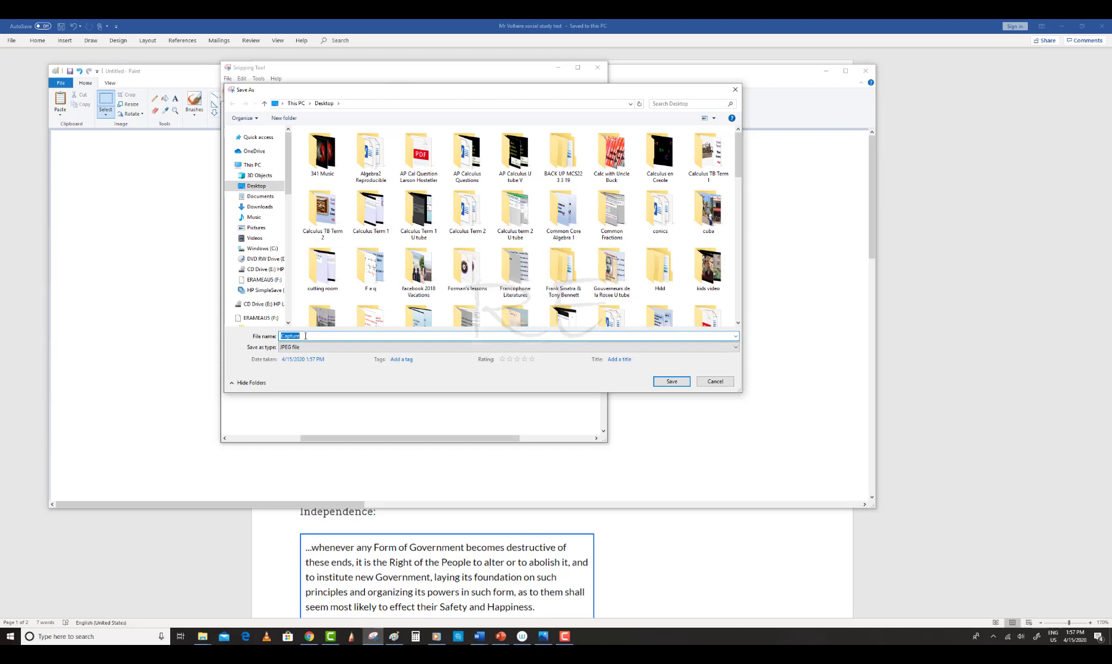
click(305, 336)
click(670, 381)
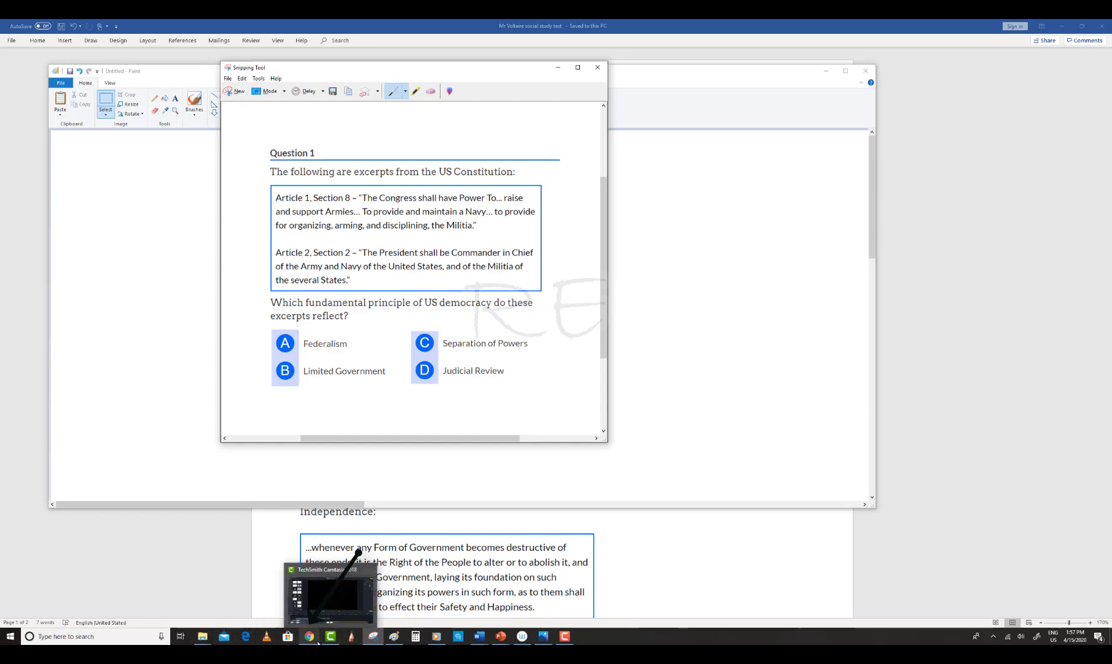
click(308, 639)
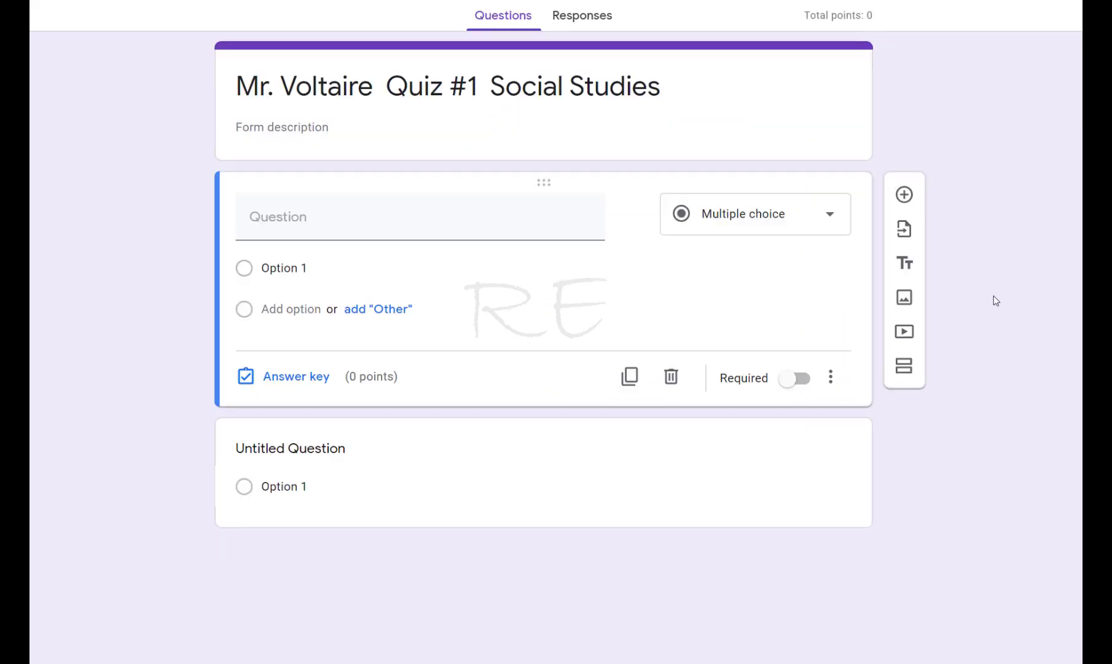
Insert the image file Capture 2020 from the Desktop into the first quiz question.
mouse_move(665, 245)
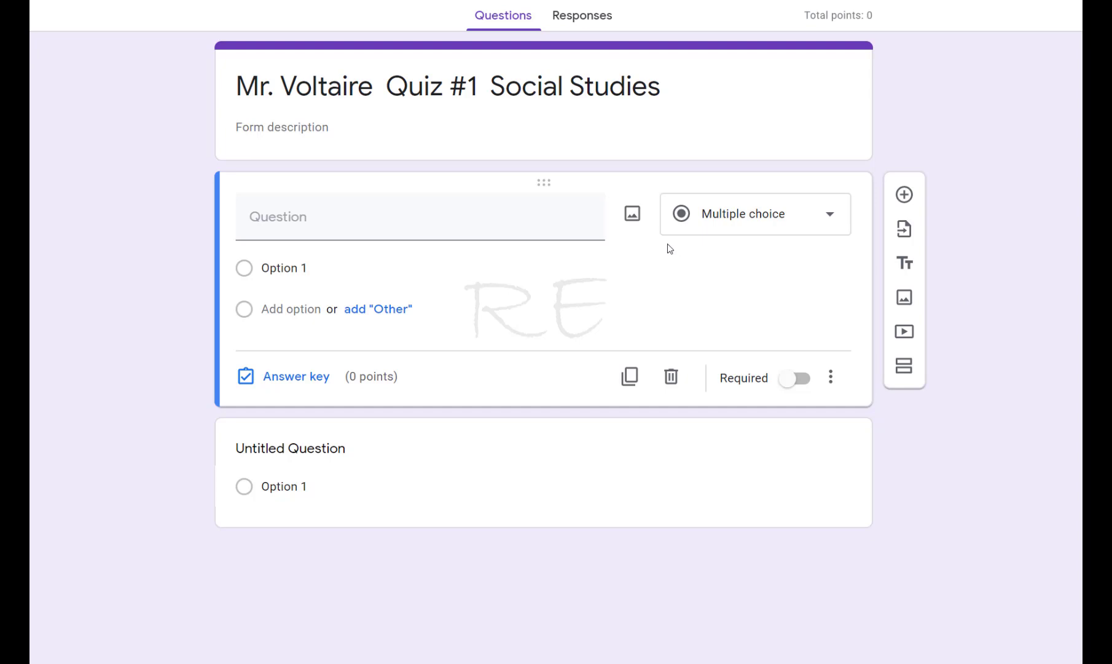
click(632, 216)
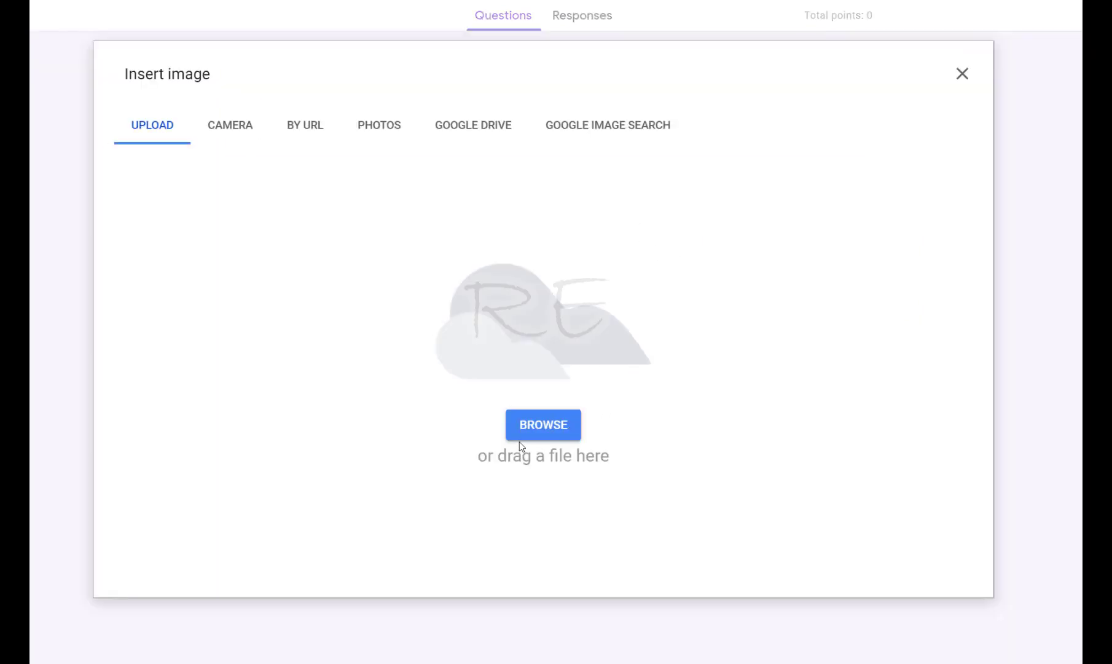
click(540, 431)
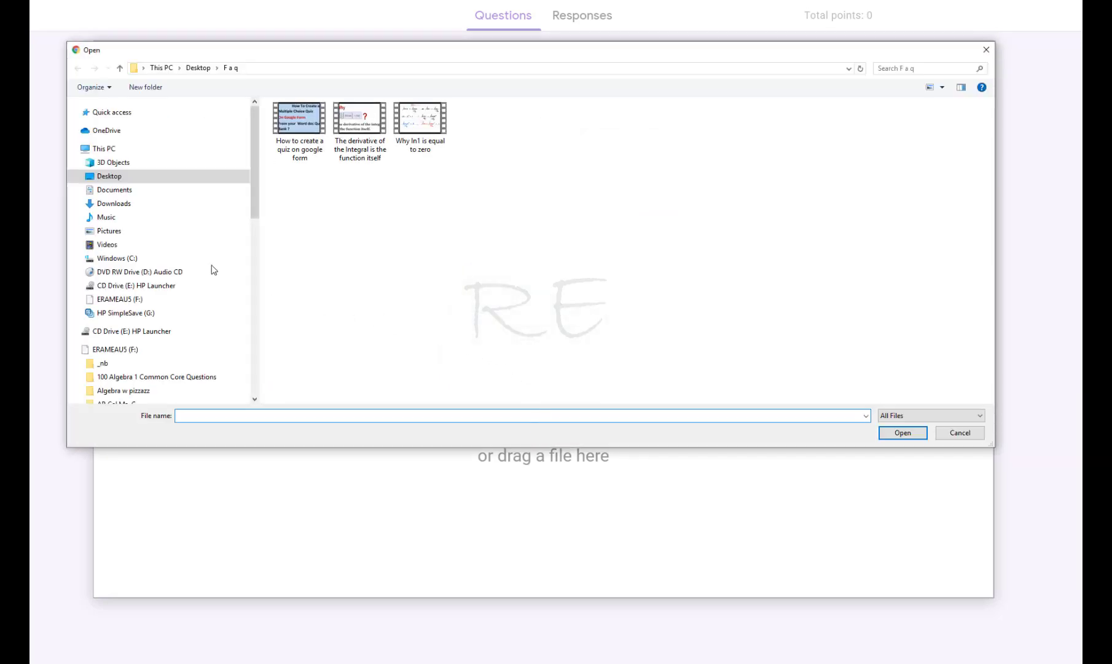
scroll(252, 176, down, 1)
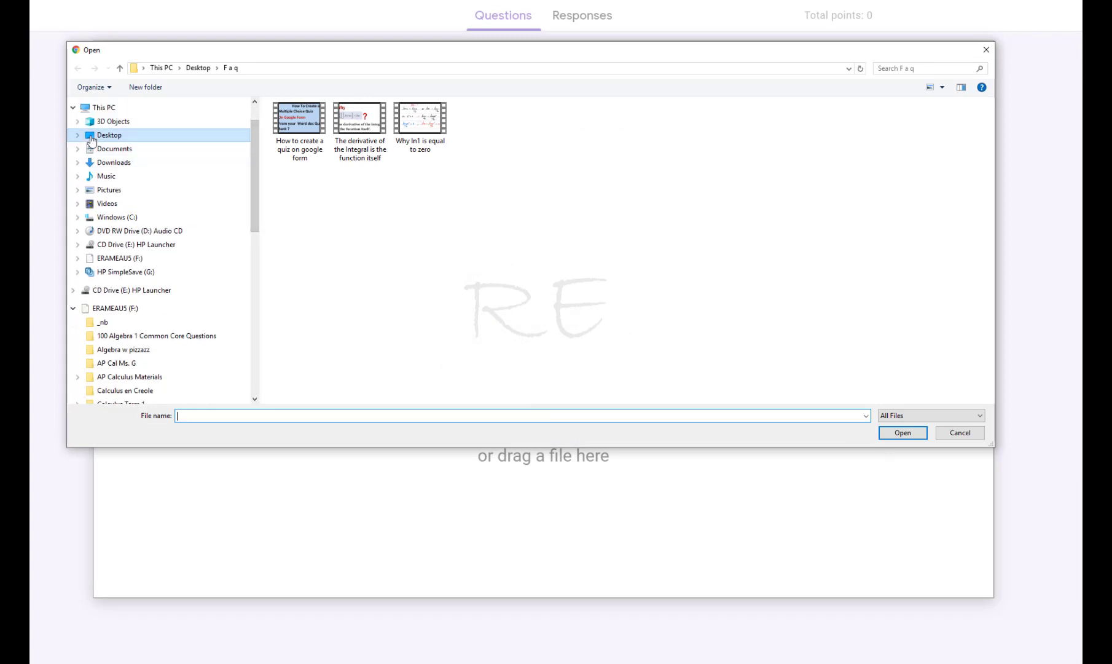
click(99, 136)
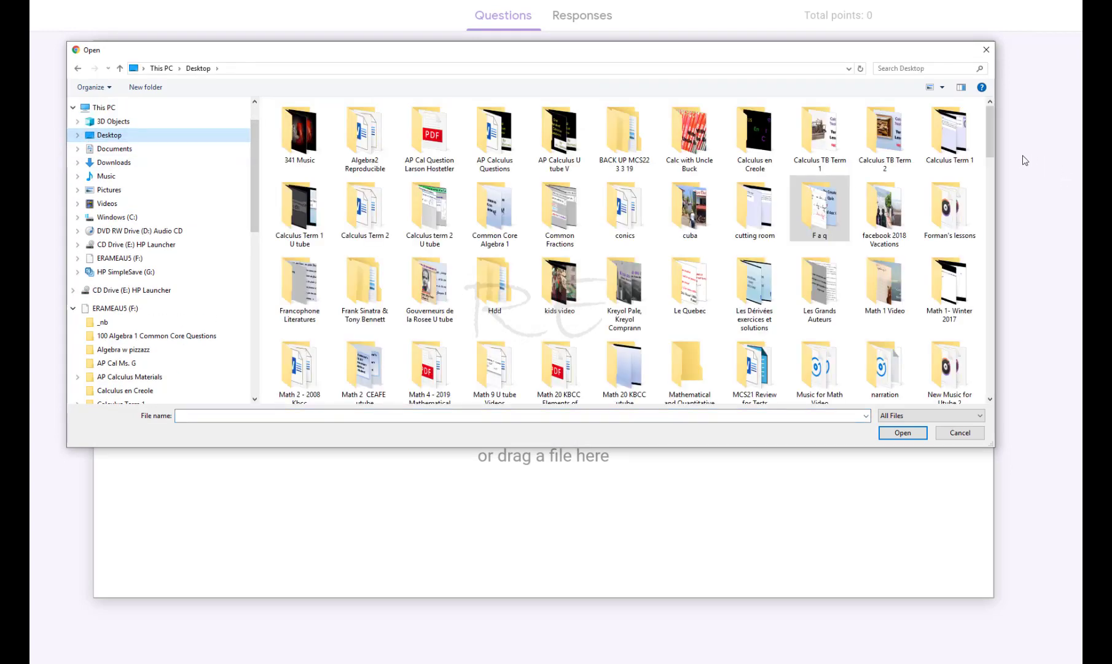
scroll(990, 145, down, 3)
drag(996, 153, 1008, 237)
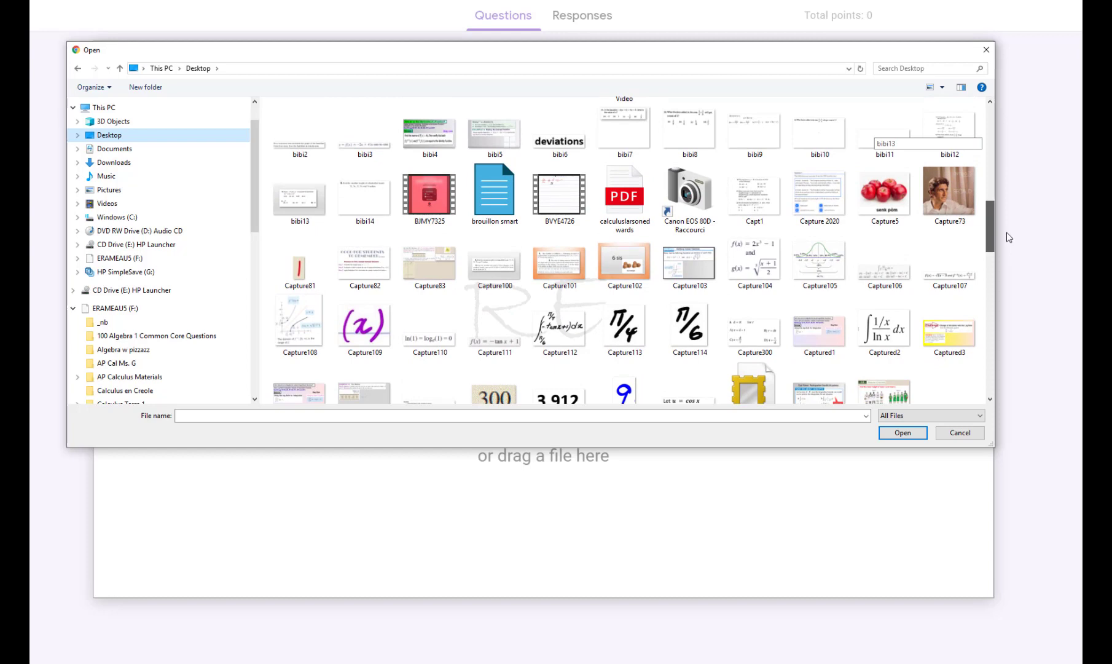
double_click(820, 195)
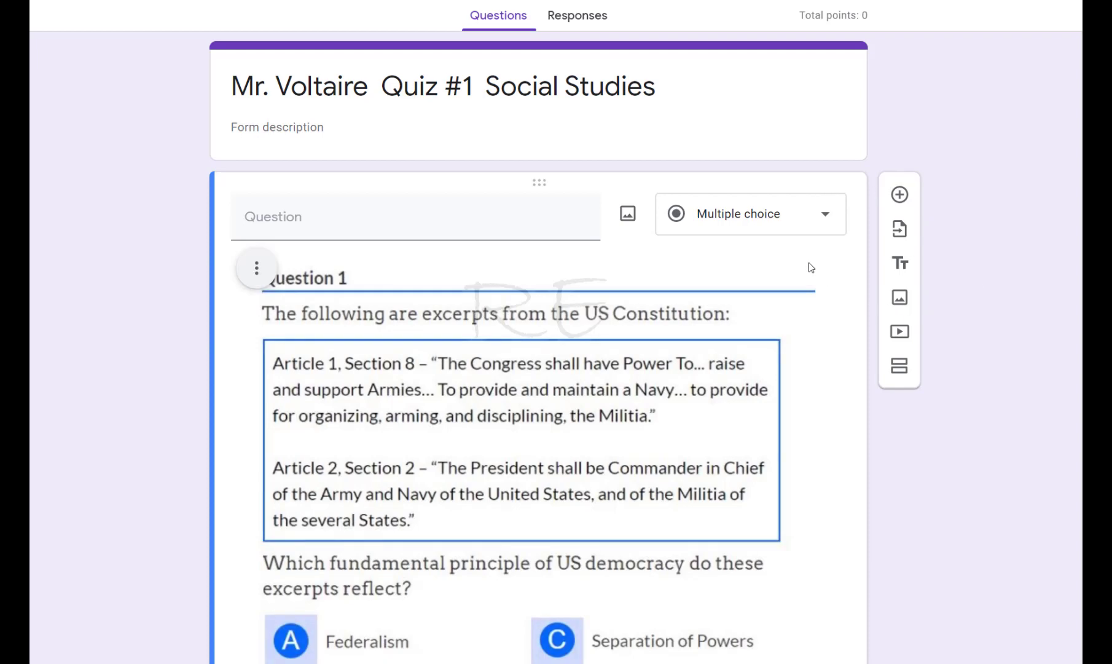
Label the first answer option below the inserted question image as (a).
scroll(805, 246, down, 2)
scroll(805, 246, down, 1)
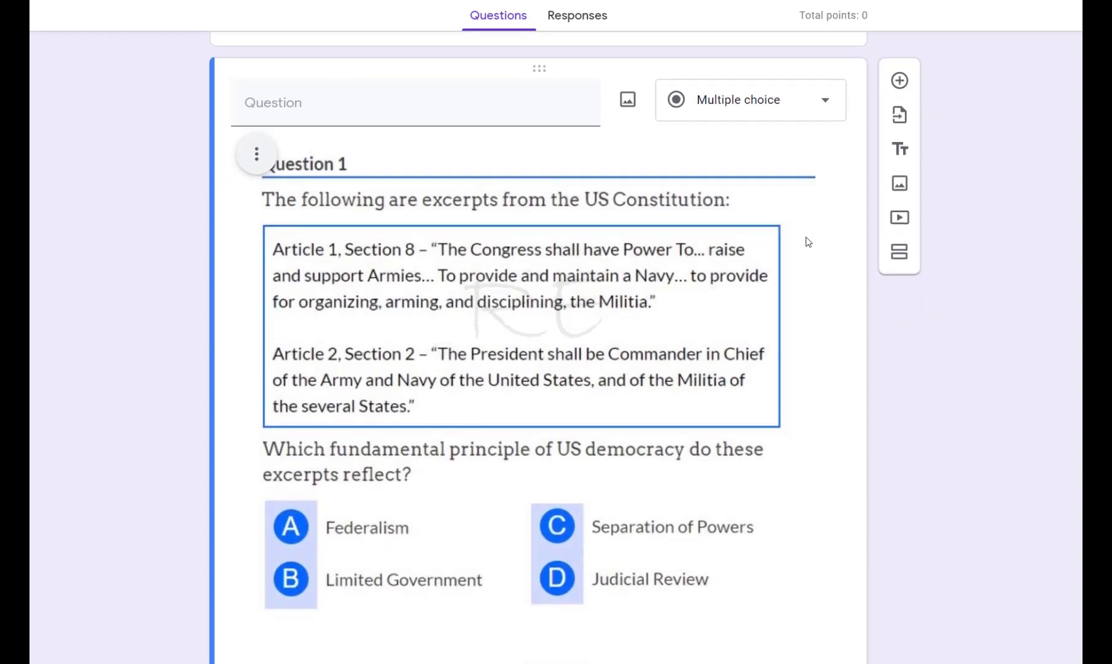
scroll(808, 236, down, 1)
scroll(808, 236, down, 1)
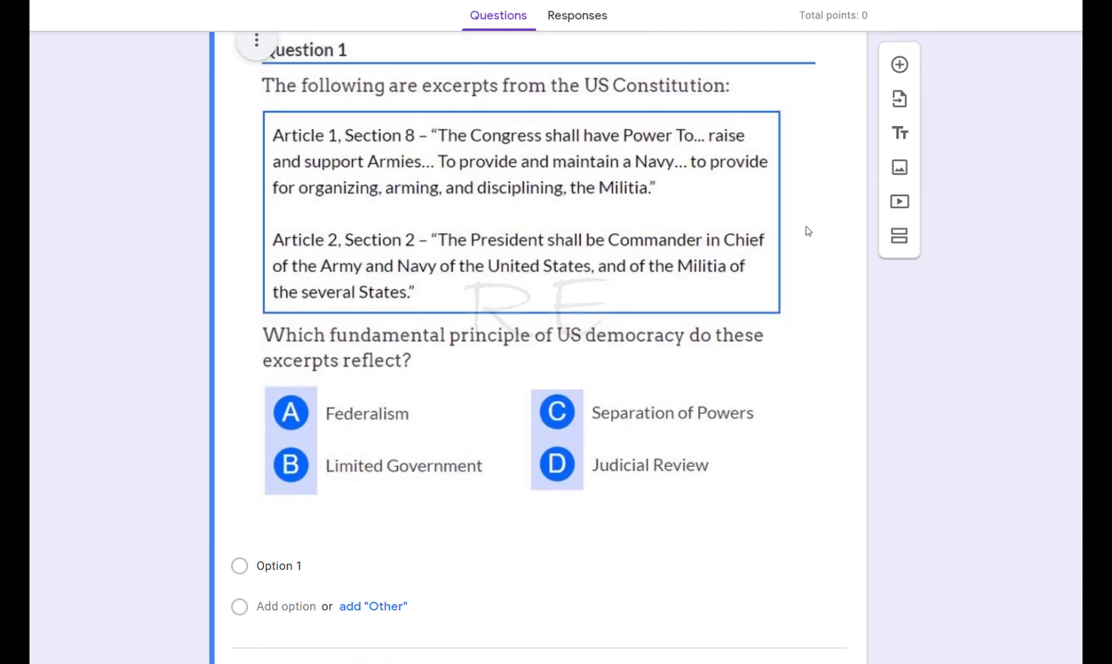
scroll(805, 231, up, 1)
scroll(808, 230, down, 2)
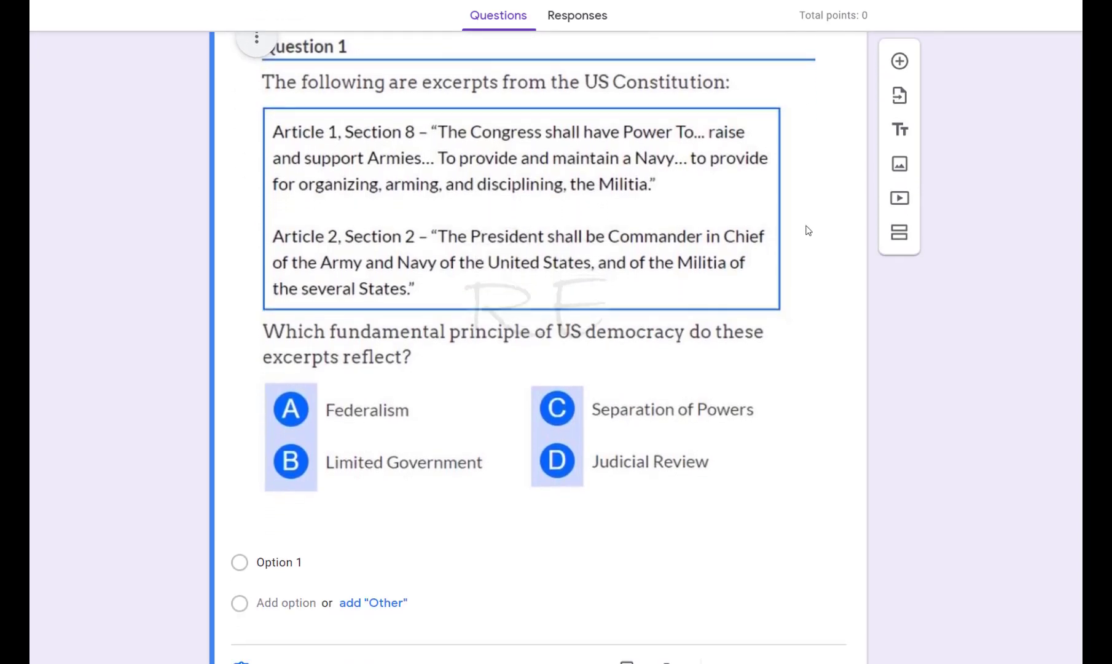
scroll(808, 230, down, 1)
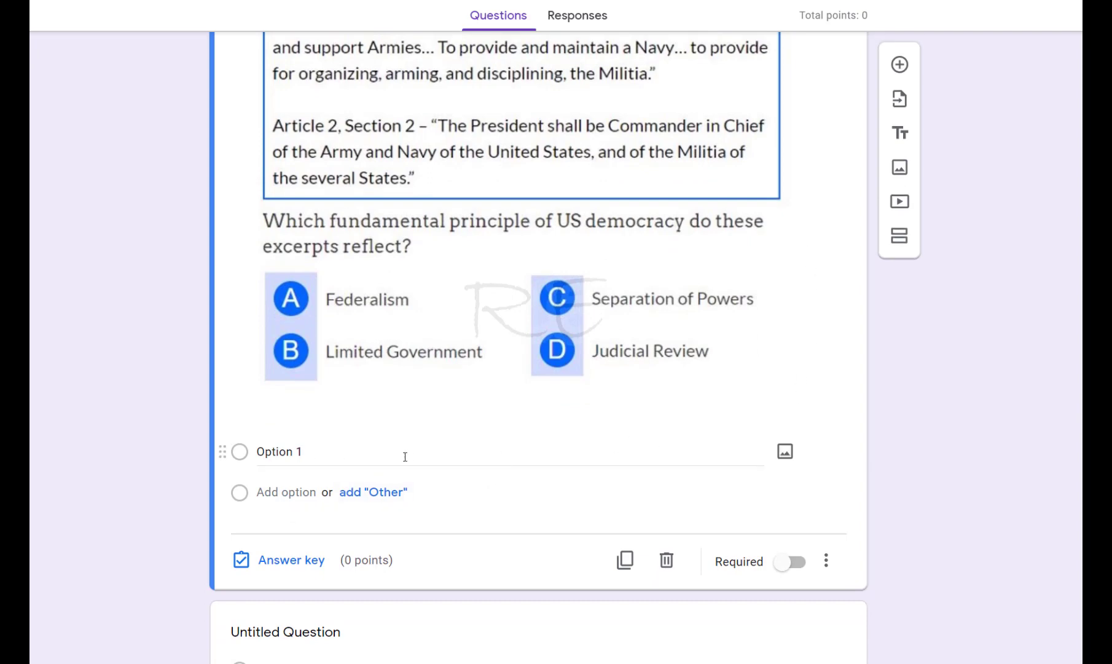
click(281, 452)
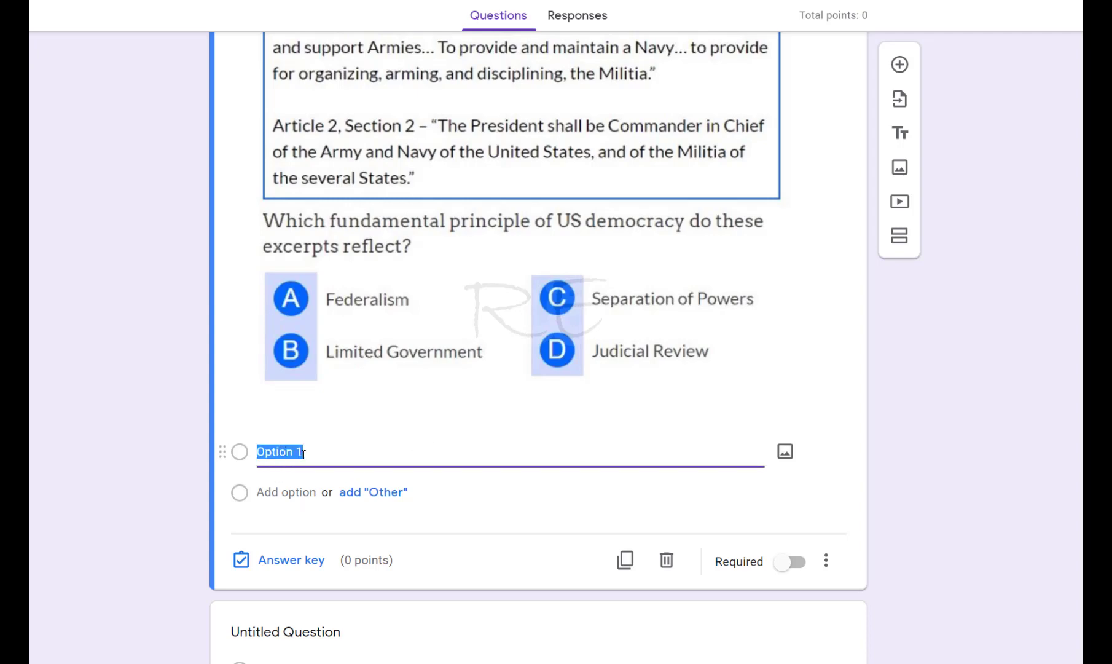
text((a)
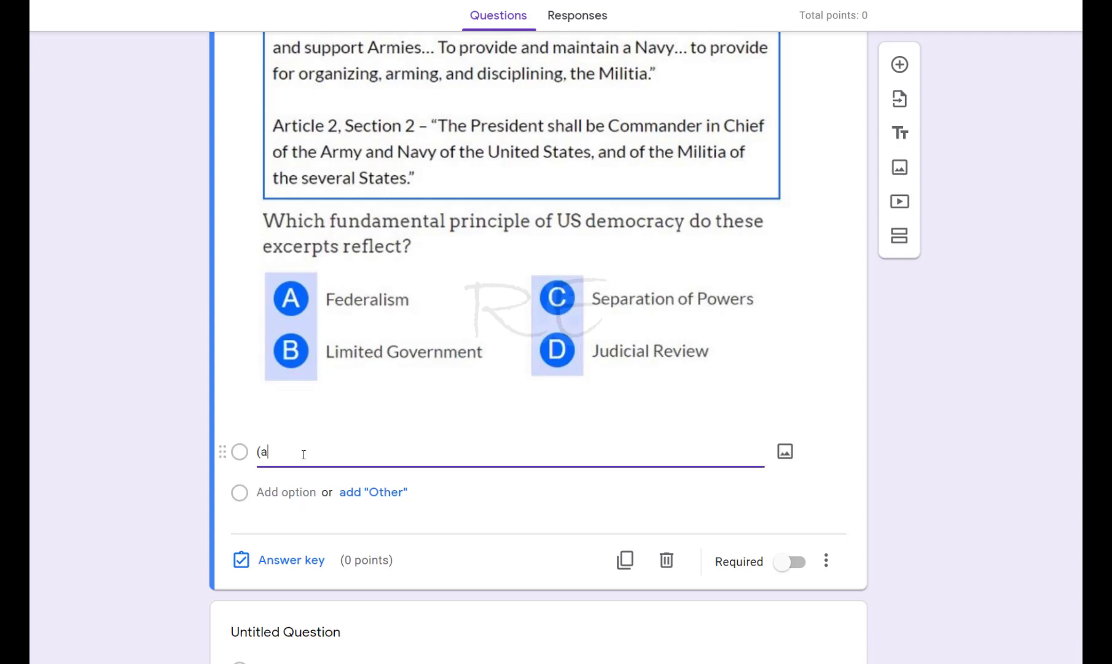
text())
Add three more answer options labelled (b), (c) and (d) to the question.
key(Return)
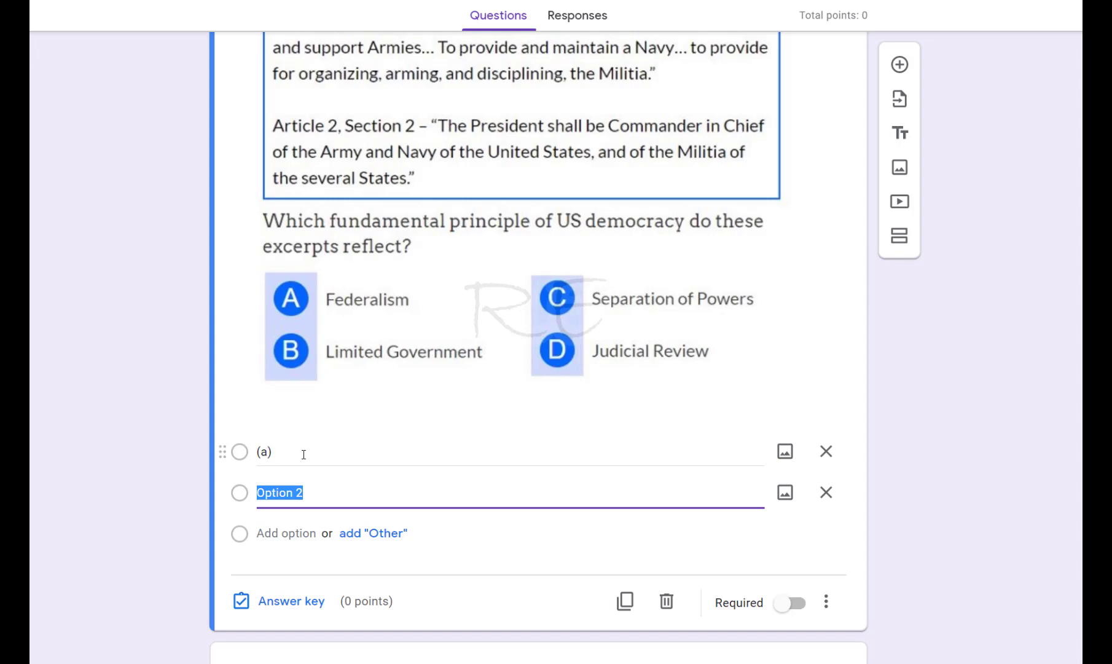
text((b)
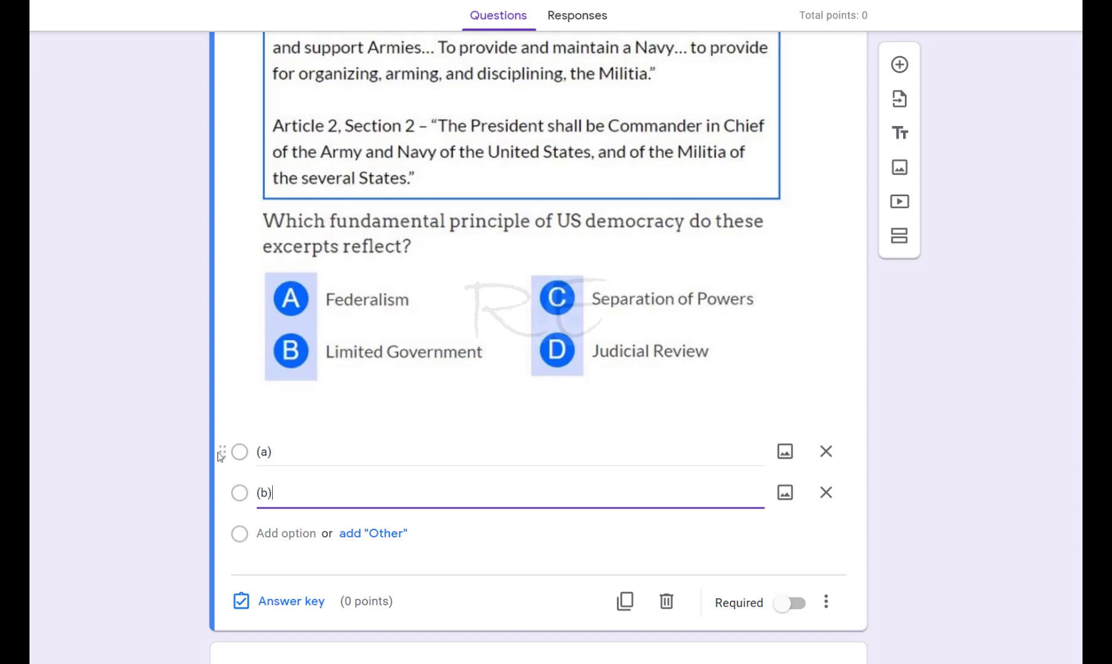
click(279, 532)
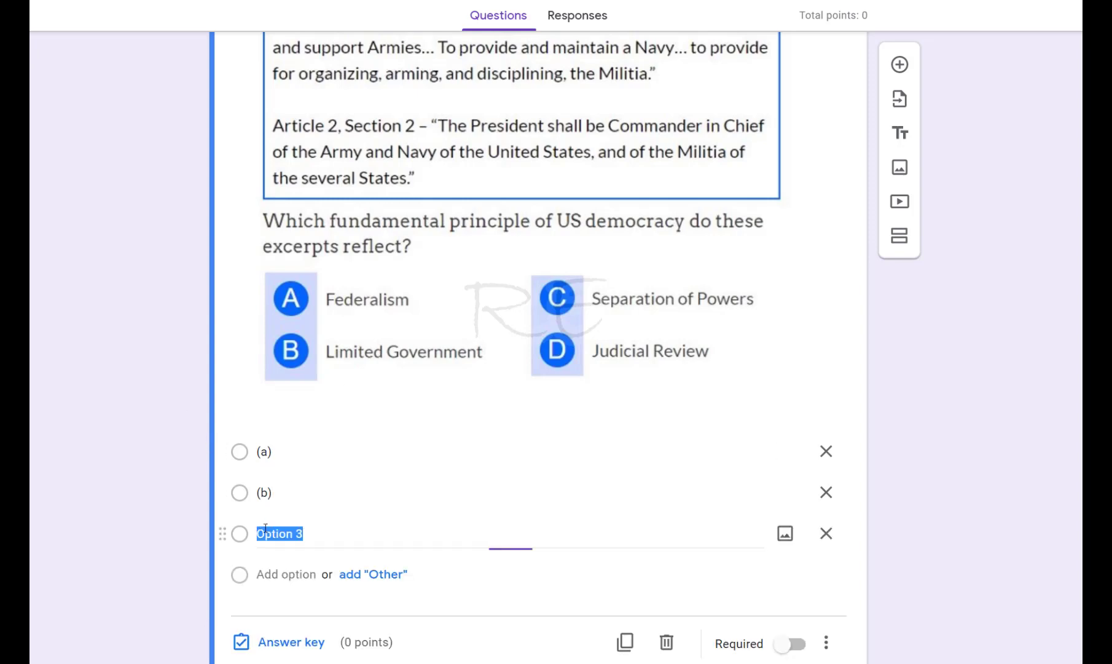
text(()
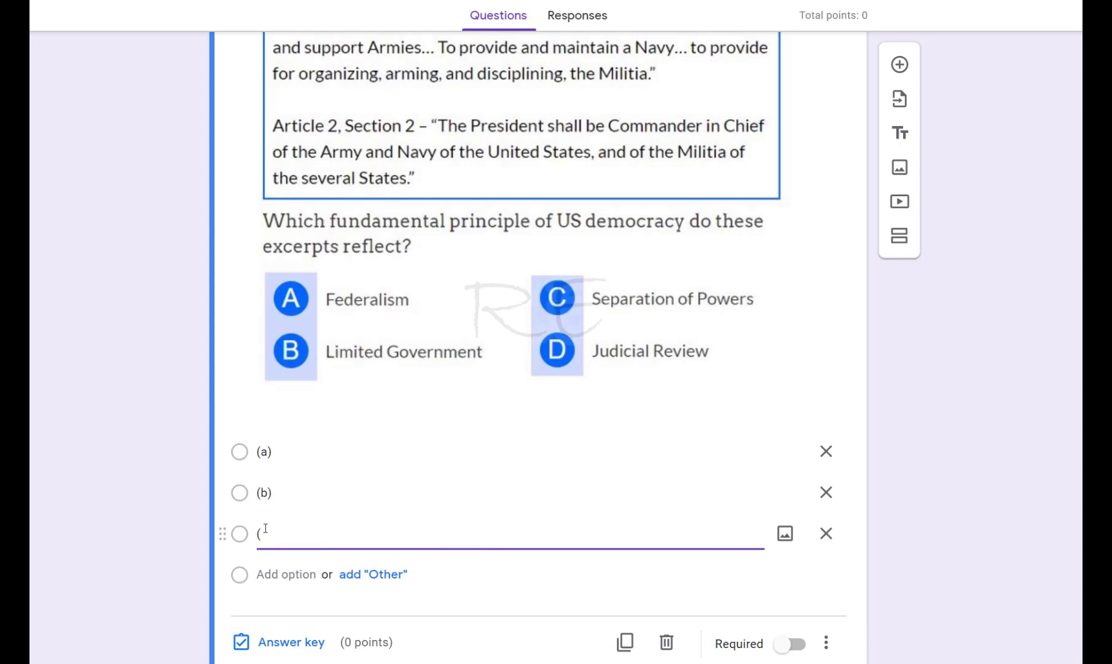
text(c))
click(267, 574)
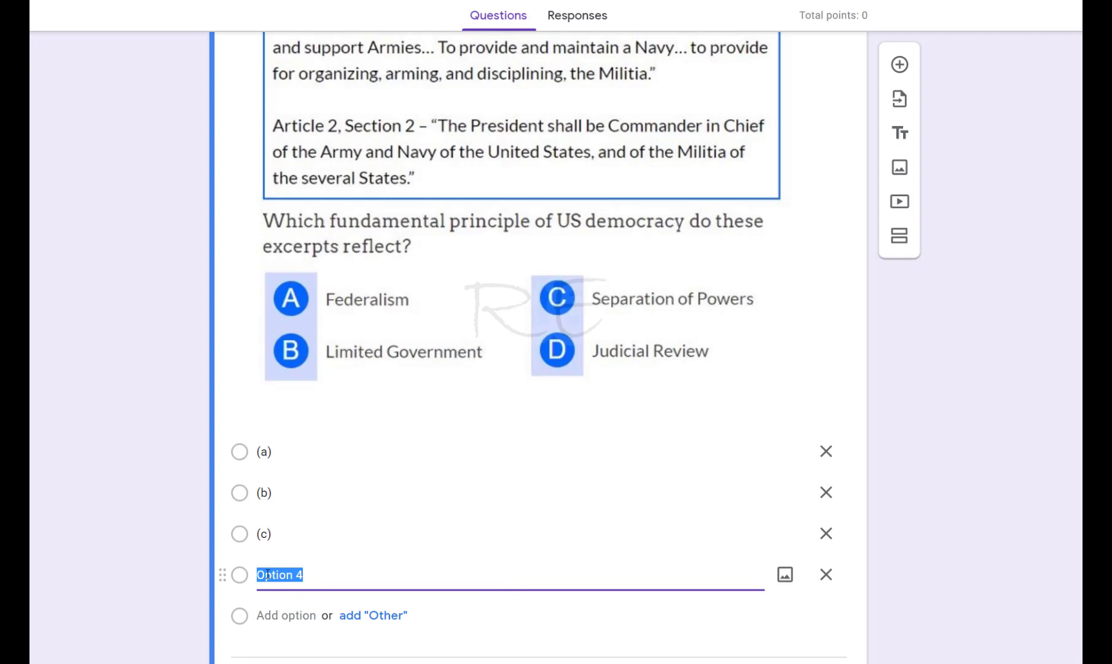
text((d)
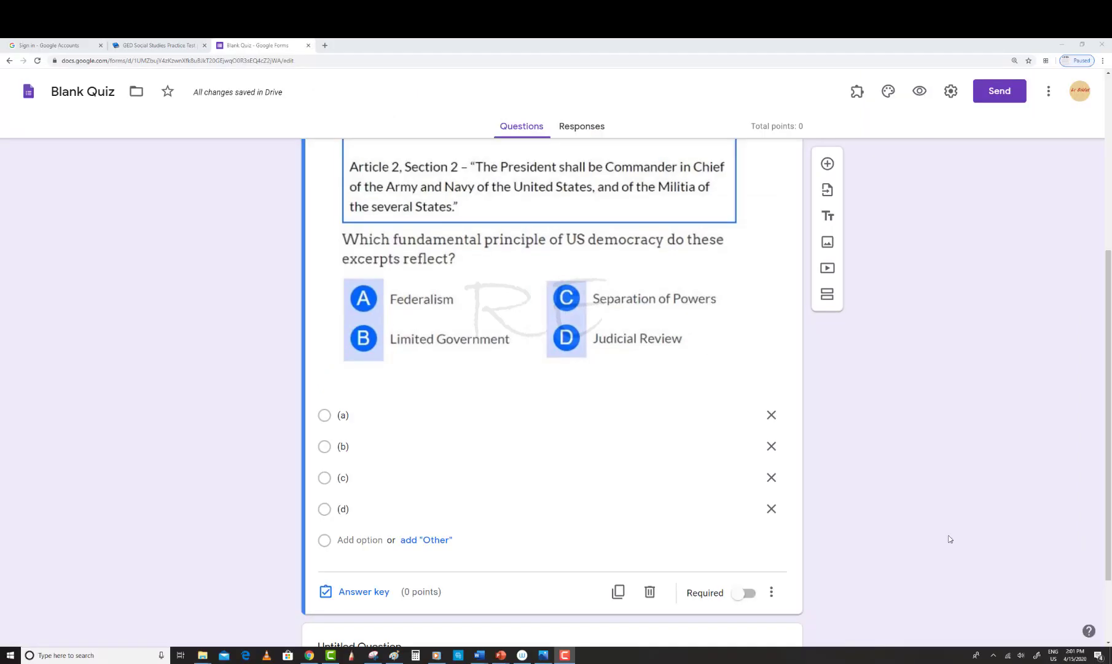
Open the answer key of the first question and set its value to 3 points.
click(325, 592)
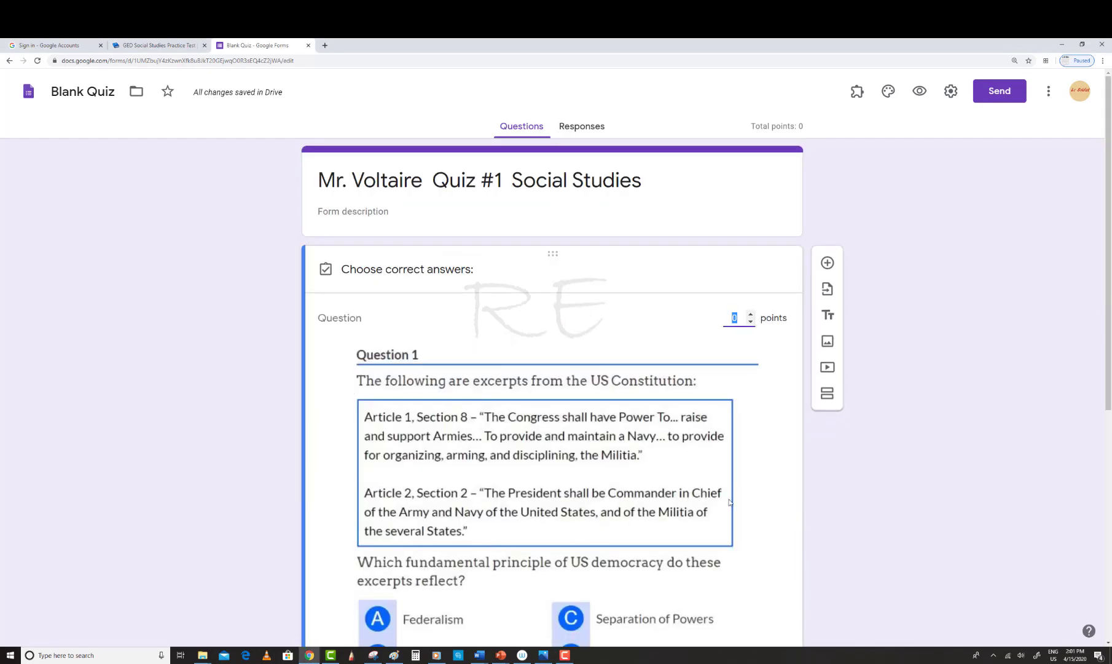
click(751, 315)
click(750, 315)
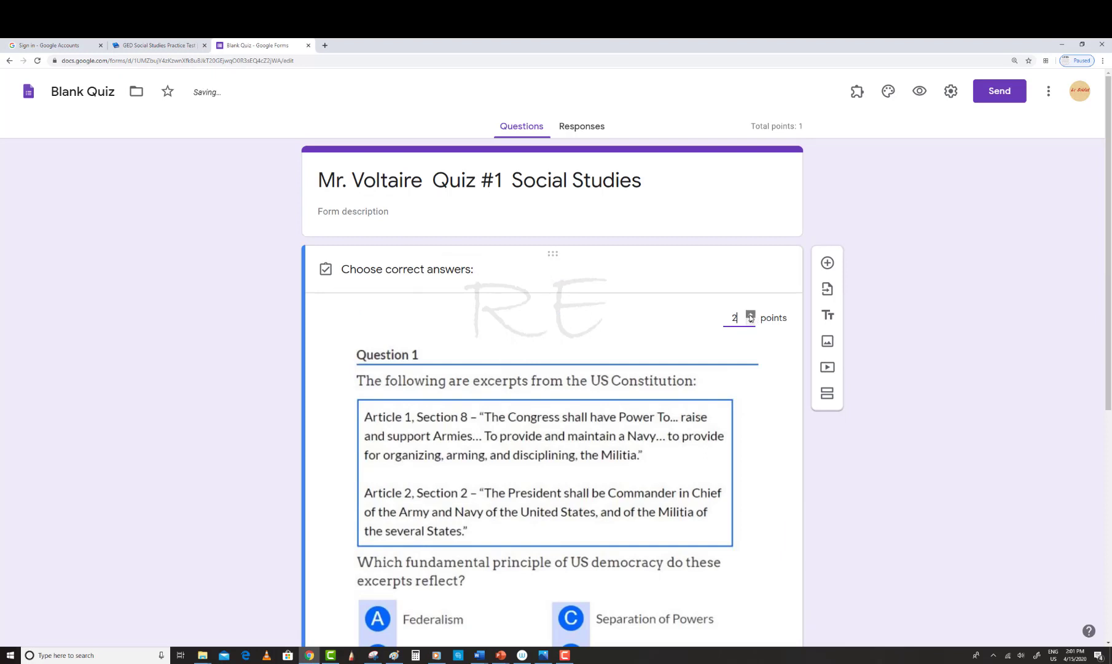
click(751, 315)
Mark option (c) as the correct answer and finish editing the answer key.
scroll(797, 357, down, 3)
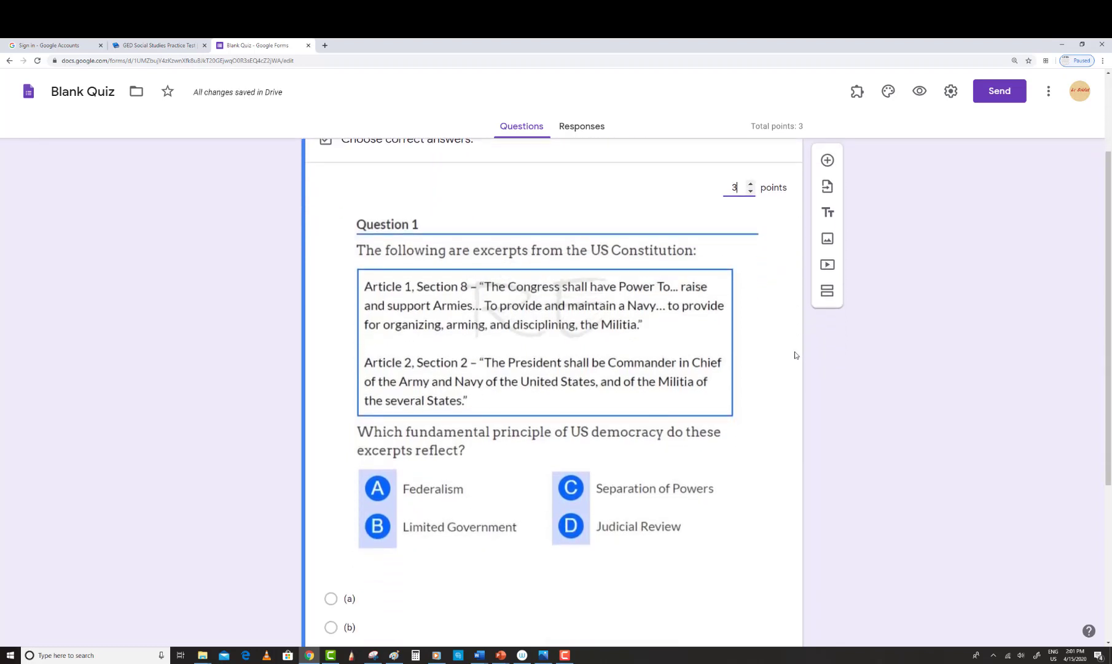
scroll(795, 354, down, 2)
scroll(795, 354, up, 1)
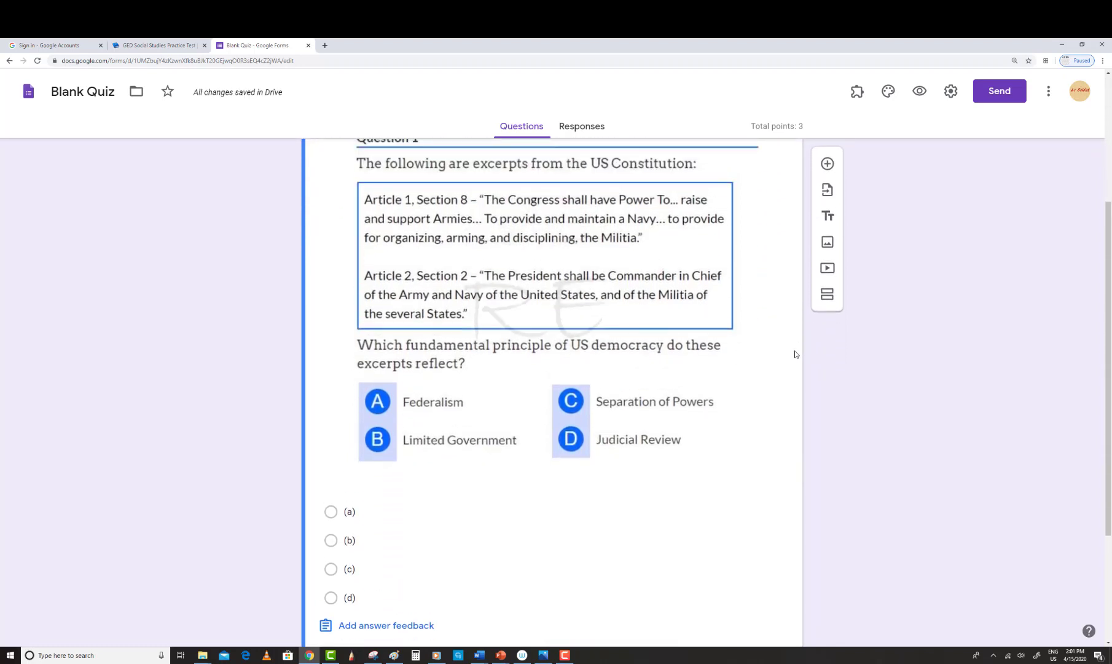
scroll(794, 354, down, 1)
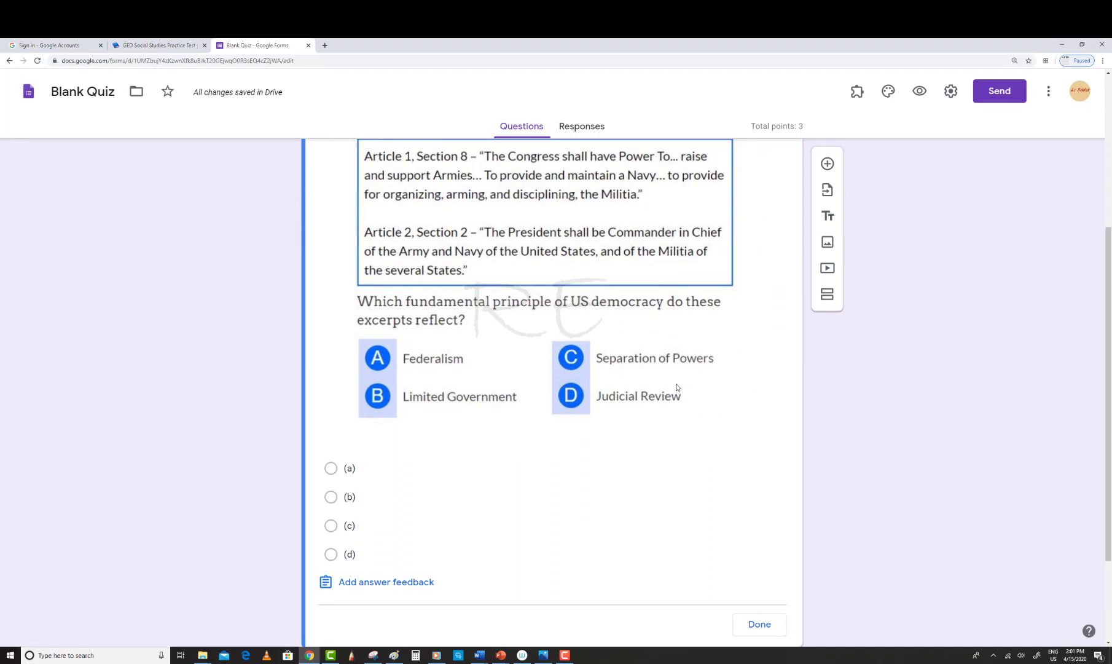
click(331, 526)
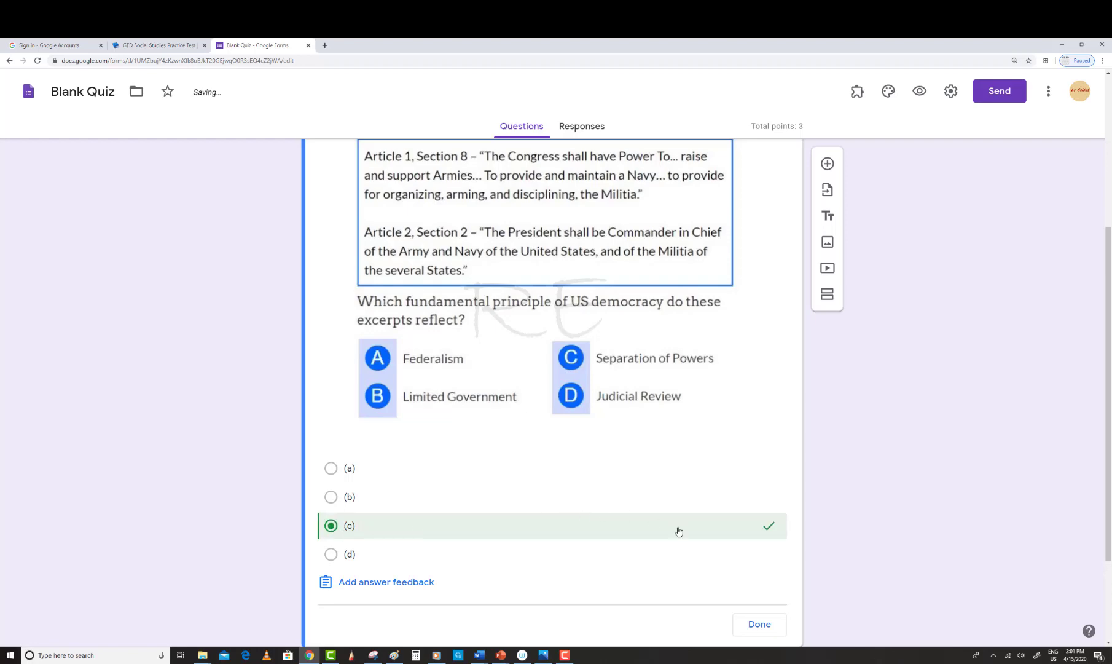
click(769, 626)
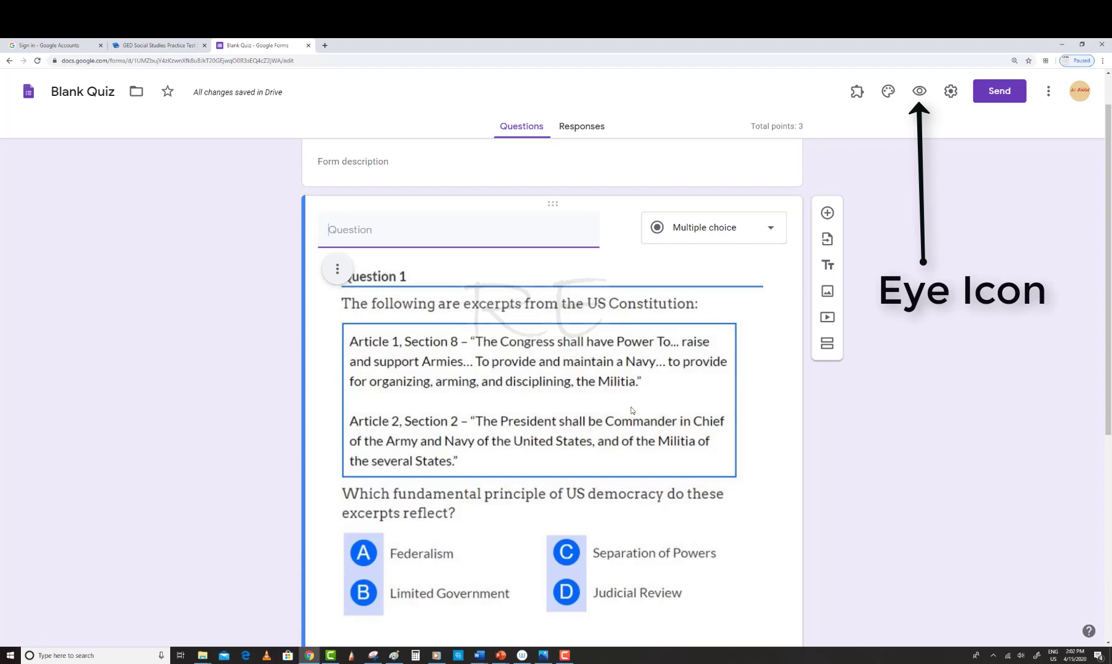
Preview the quiz to check how Question 1 and its options look, and return to the form editor.
click(920, 91)
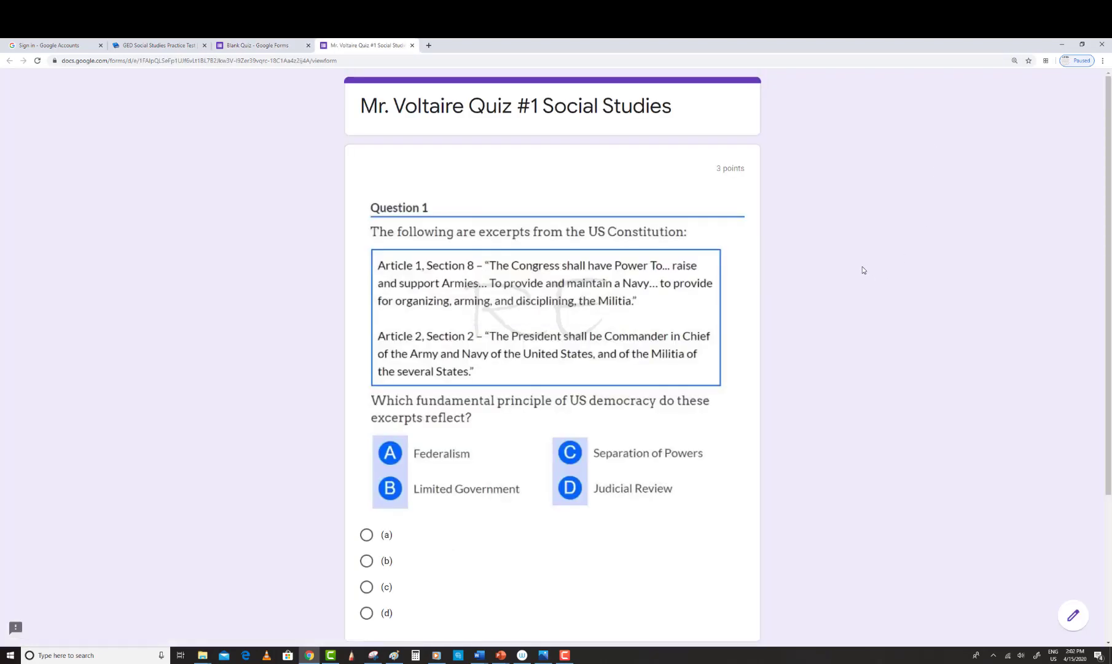
scroll(863, 270, down, 1)
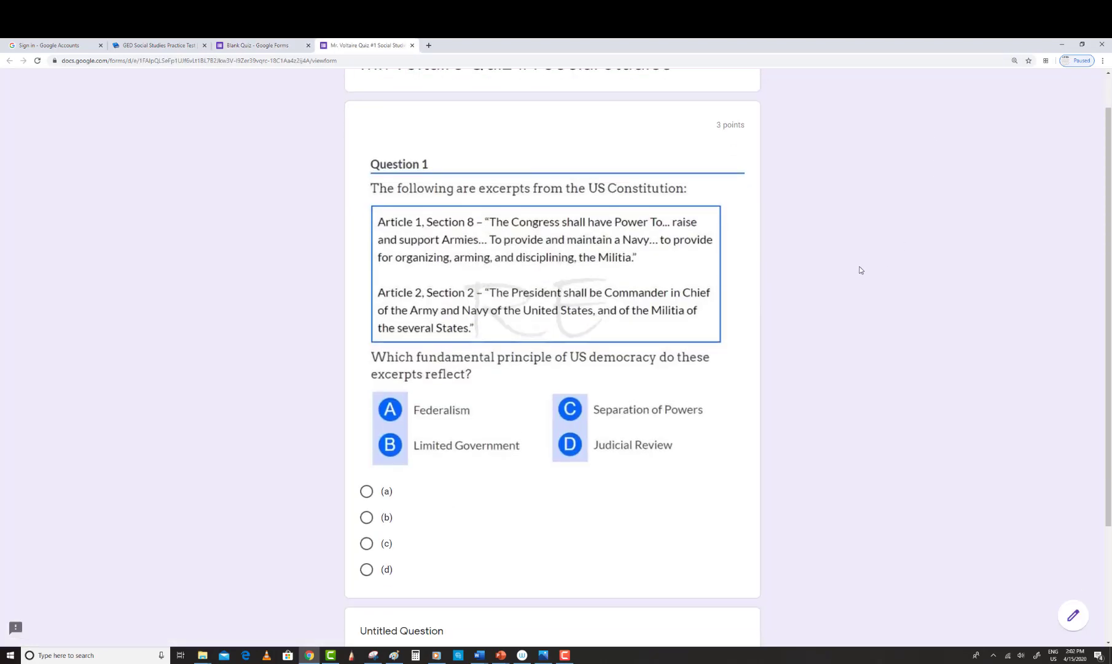
scroll(861, 269, up, 1)
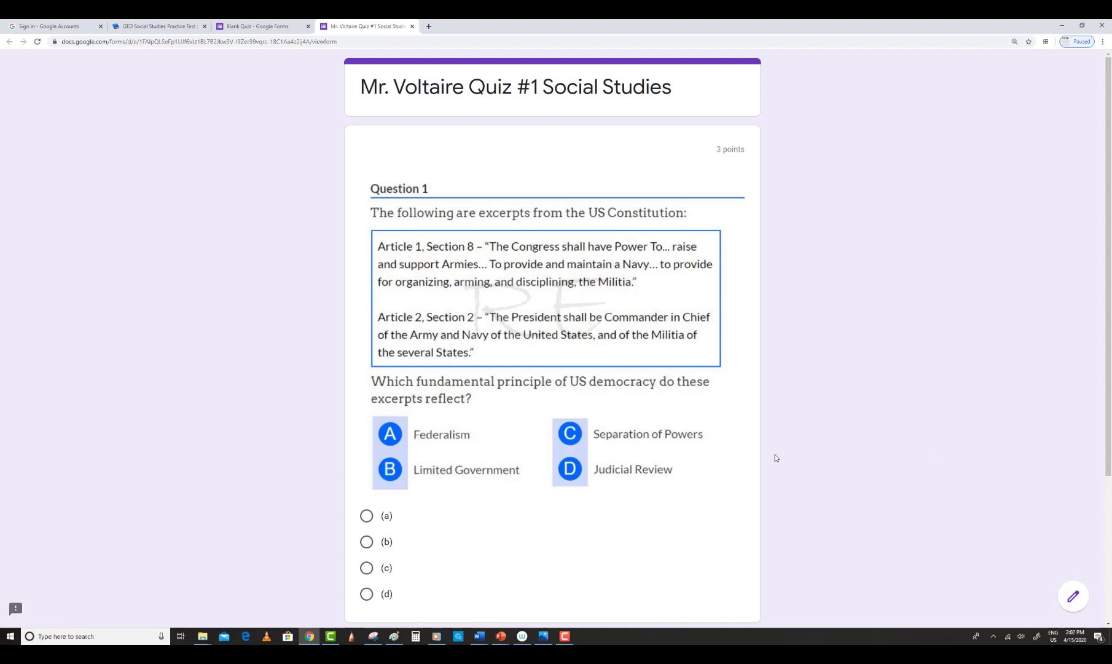
click(248, 27)
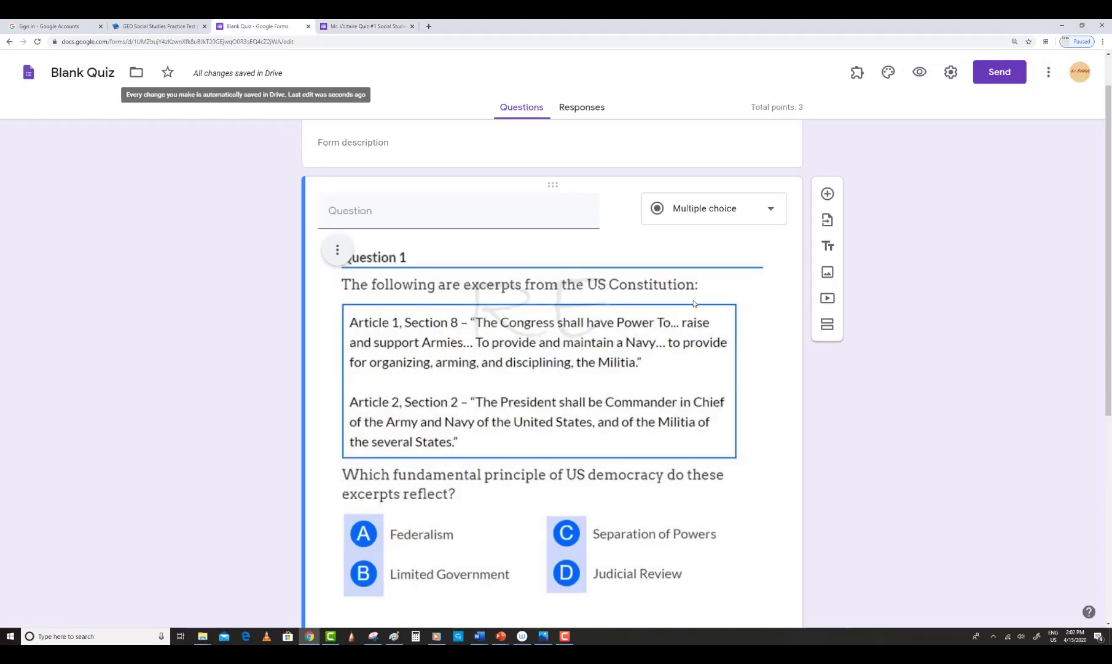
Add a new blank multiple-choice question below Question 1 and switch to the social studies test document in Word.
scroll(693, 301, down, 4)
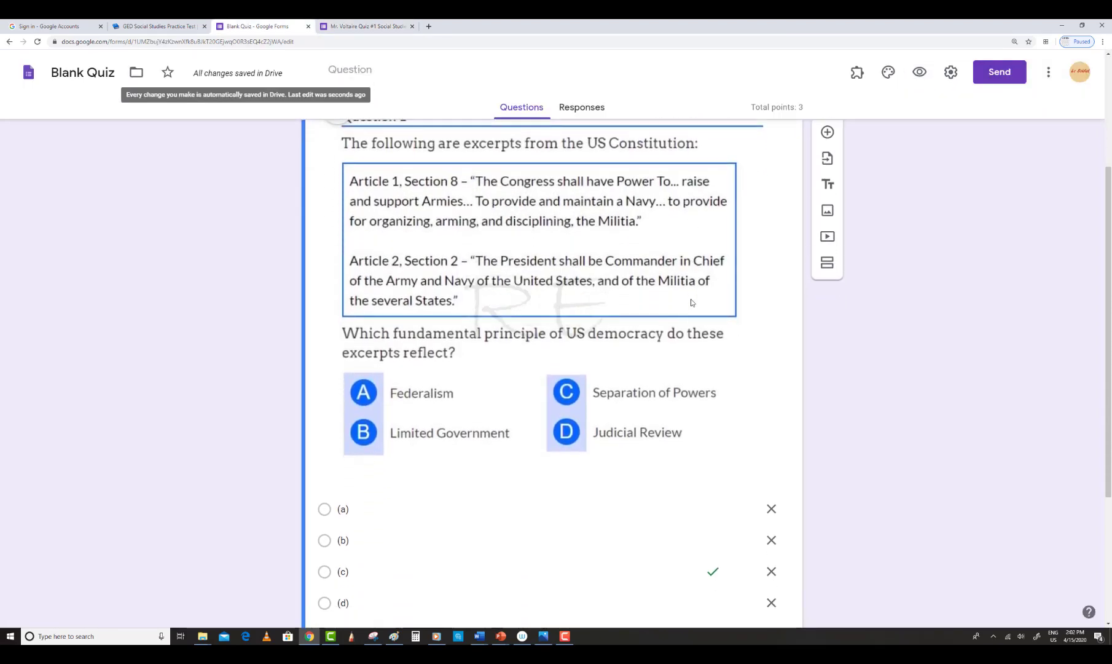
scroll(691, 298, down, 2)
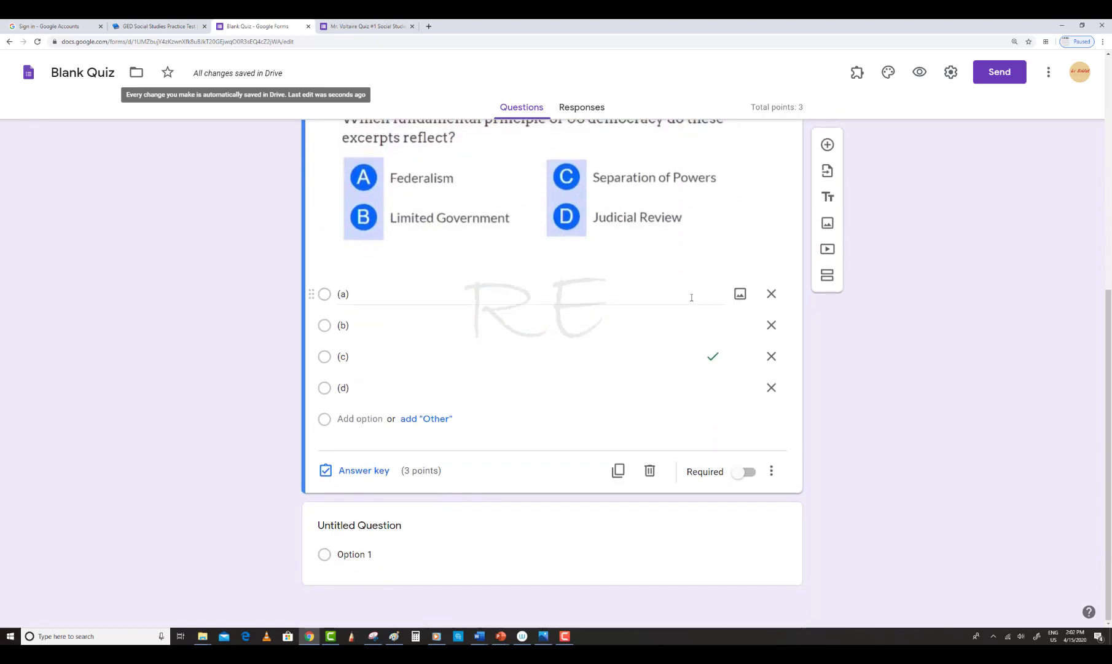
click(827, 145)
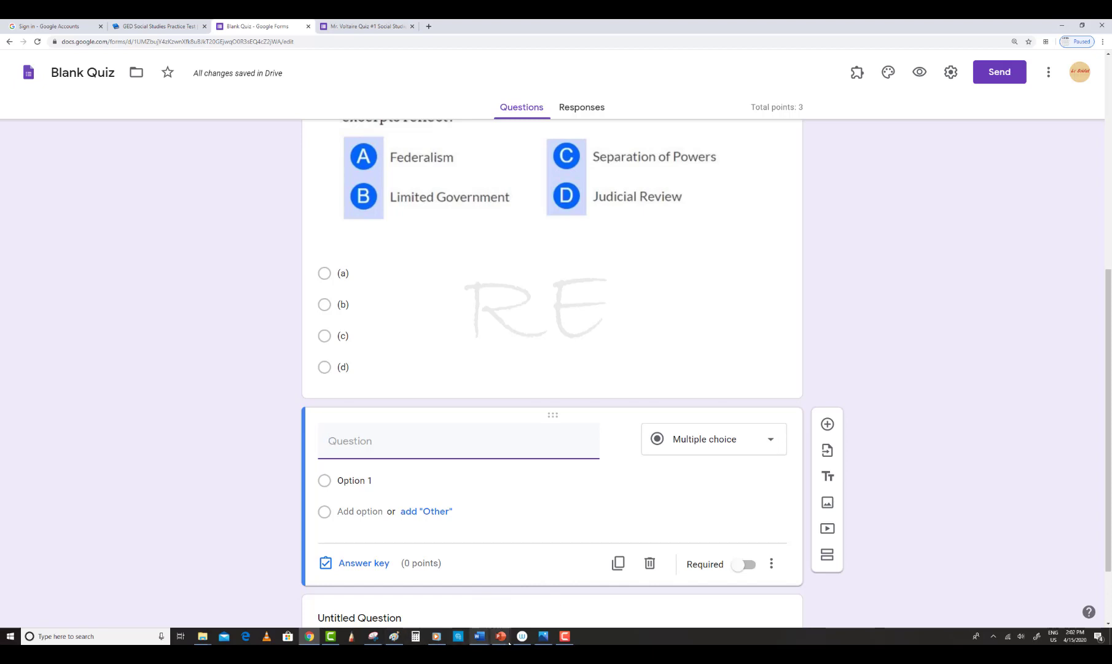
mouse_move(479, 640)
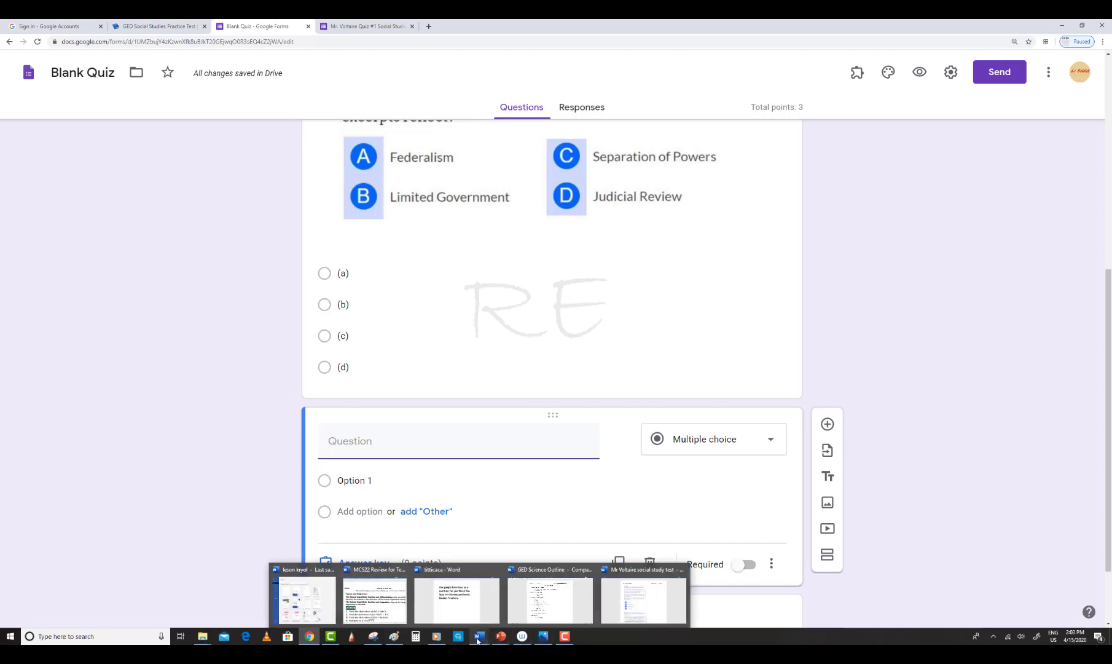
click(643, 612)
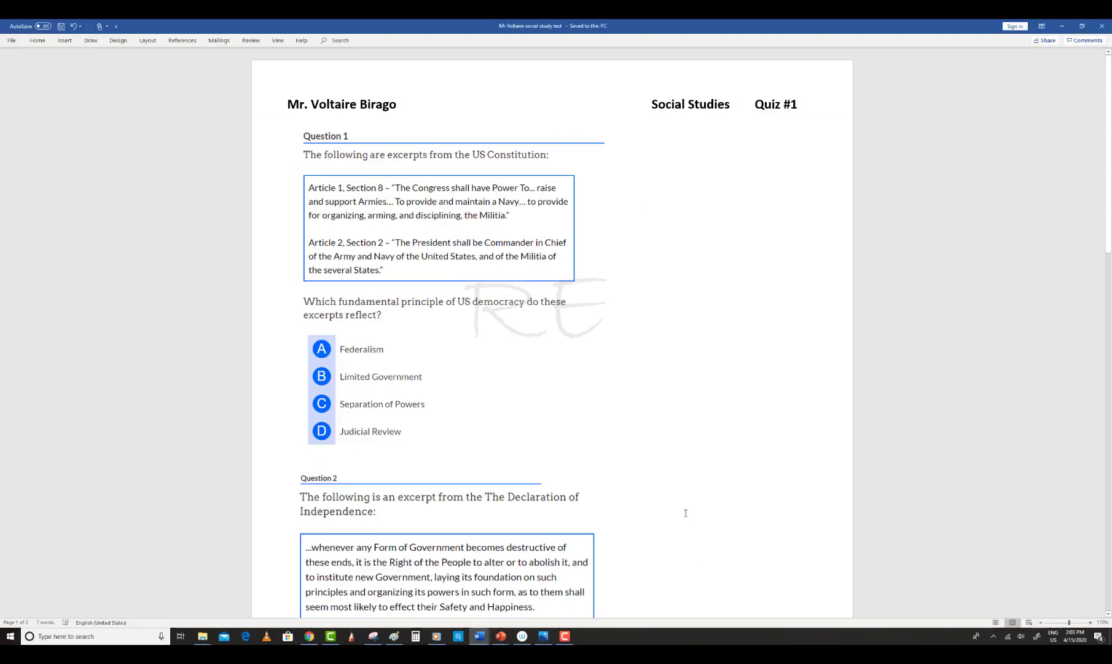
Capture Question 2 with its excerpt and four answer options from the Word test using Snipping Tool.
scroll(665, 504, down, 5)
scroll(666, 505, down, 3)
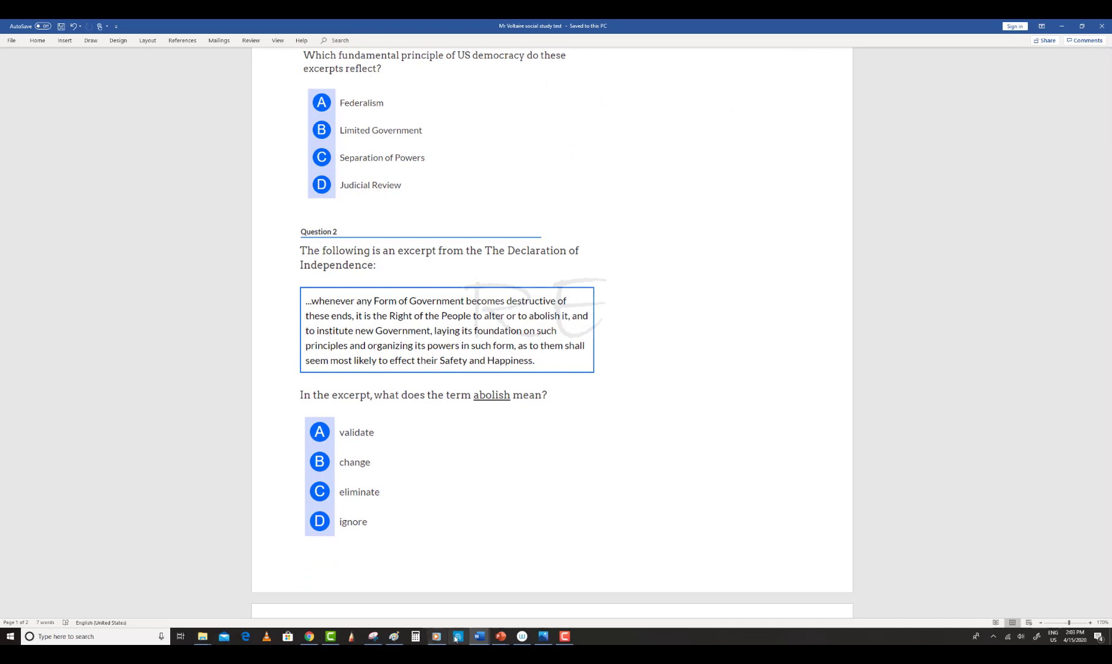
click(373, 637)
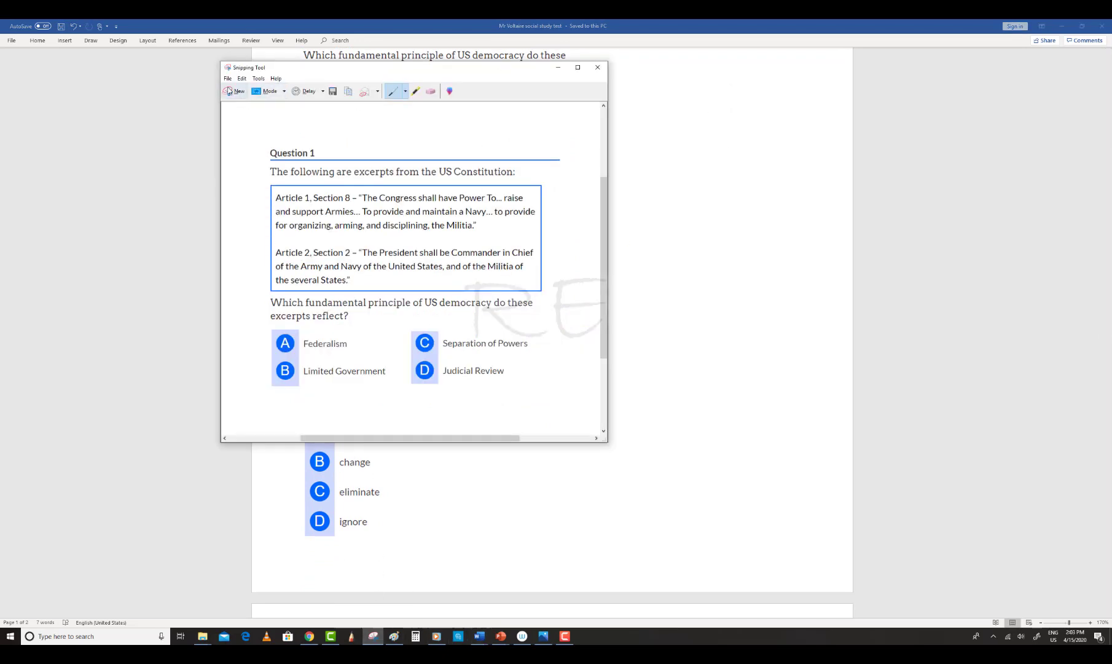
click(237, 90)
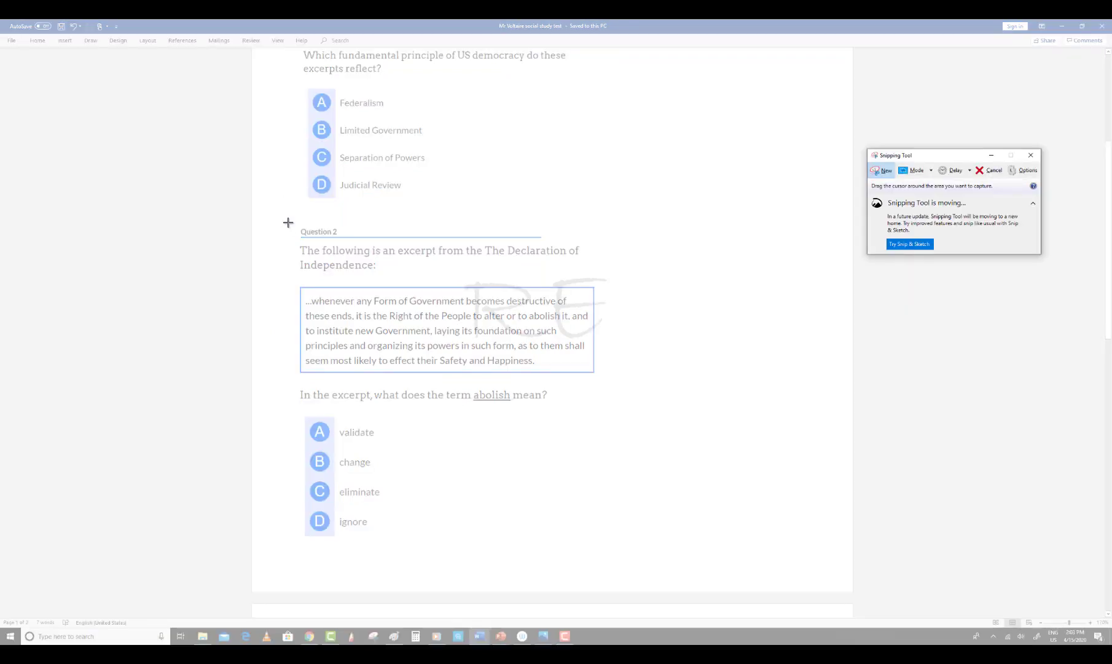
drag(289, 222, 616, 541)
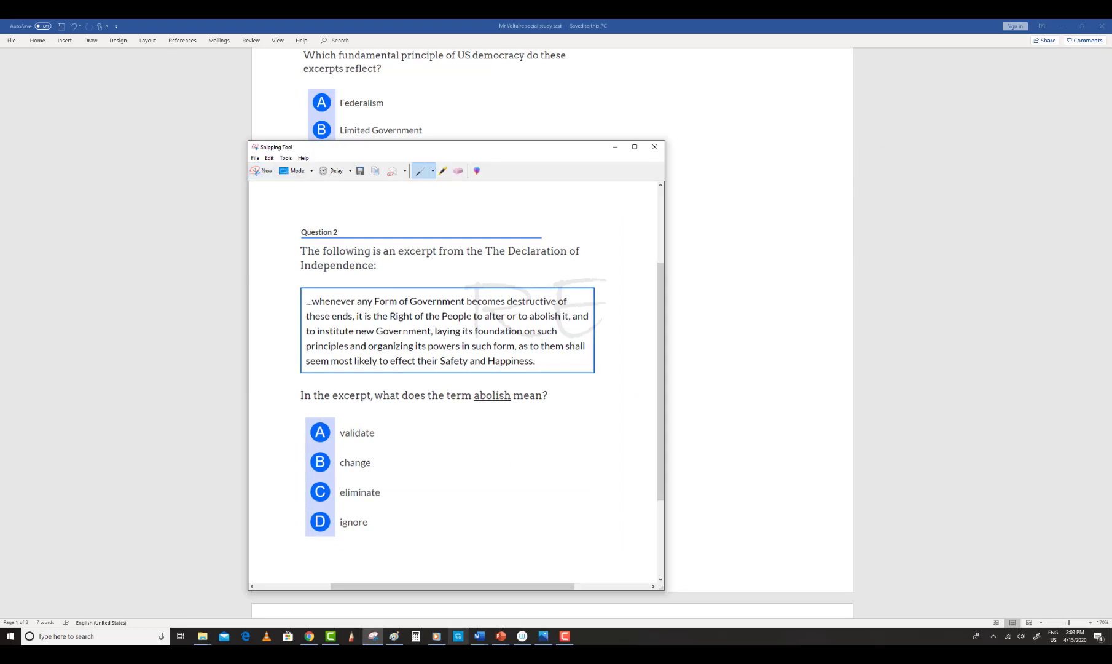
Switch to Paint, paste the Question 2 snip into a blank area of the canvas, and position it there.
click(394, 636)
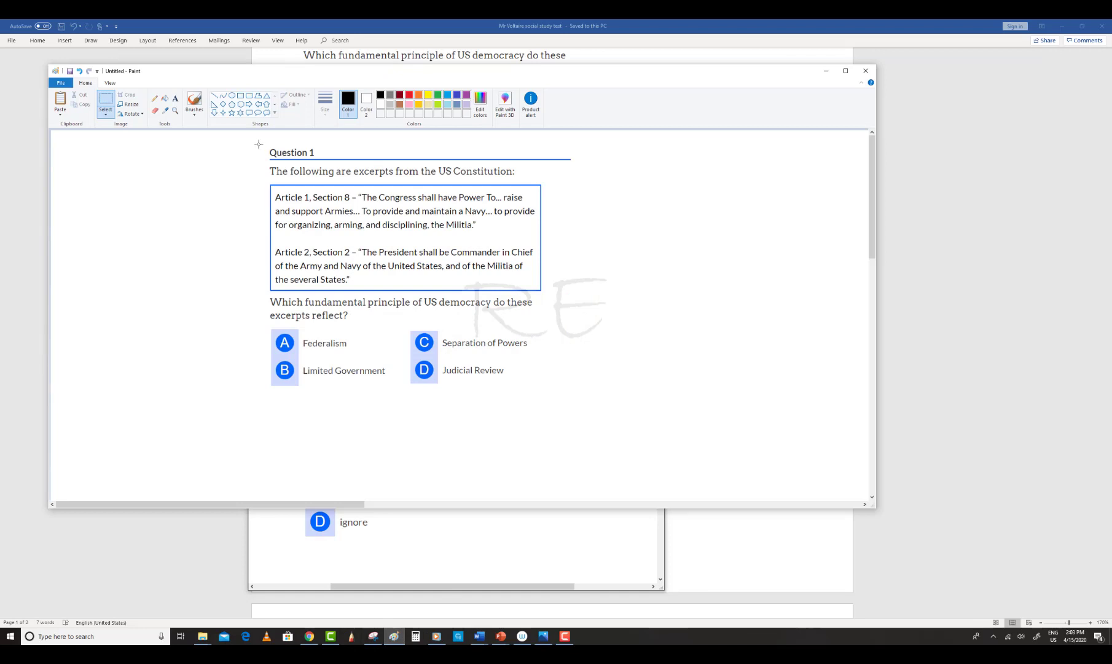
drag(873, 182, 876, 290)
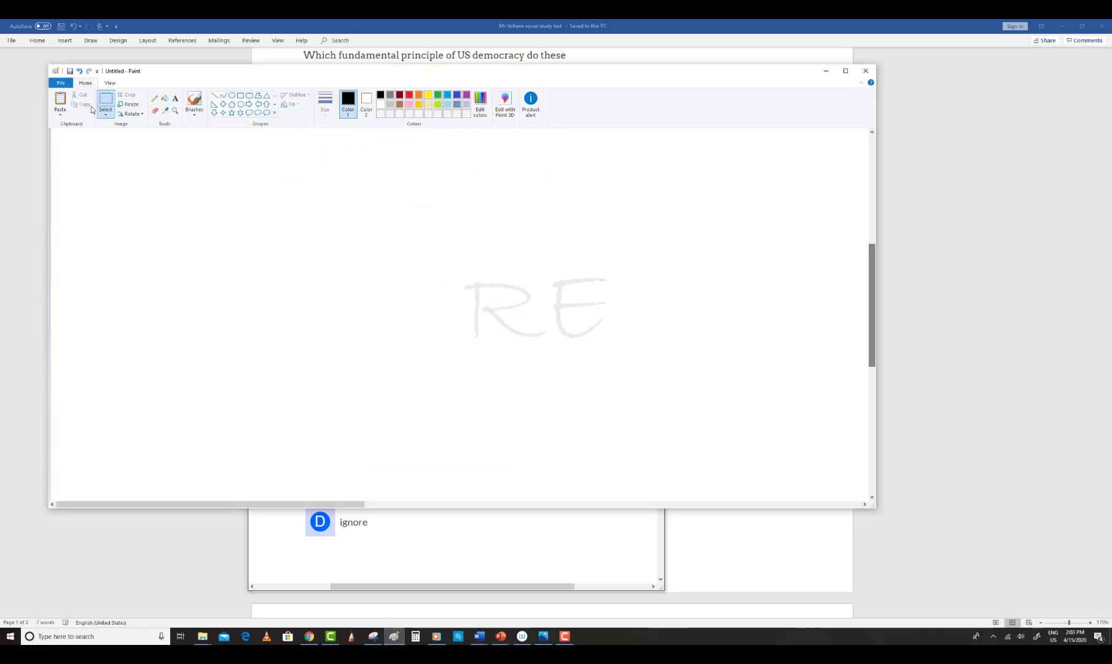
click(60, 100)
drag(188, 195, 346, 213)
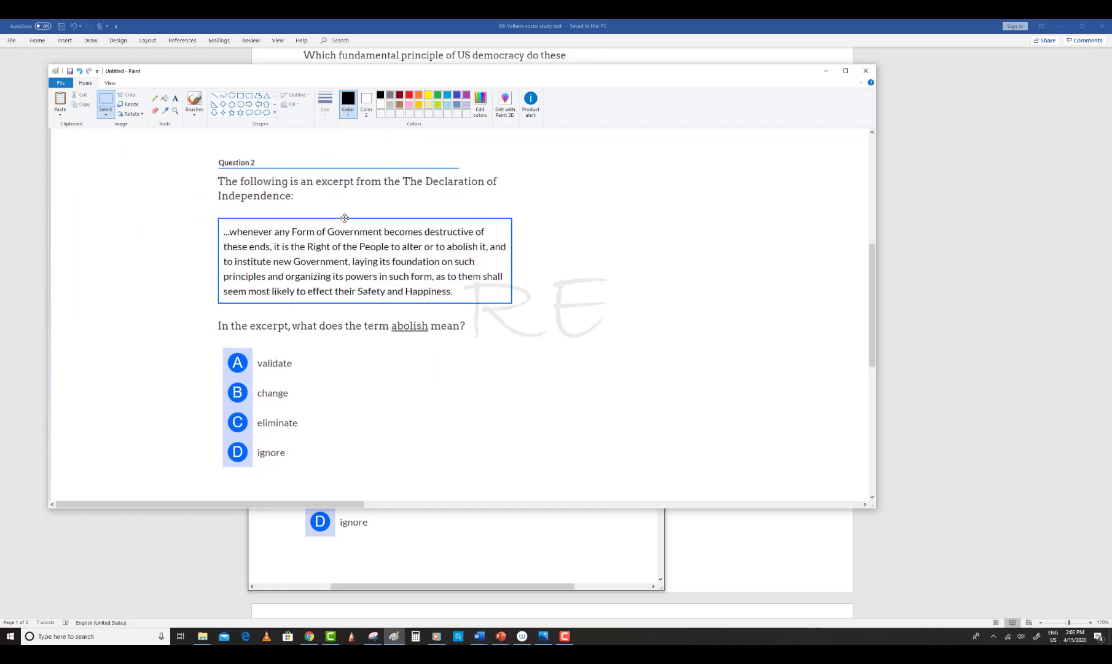
Move options C and D beside options A and B to form a two-column answer layout.
click(222, 404)
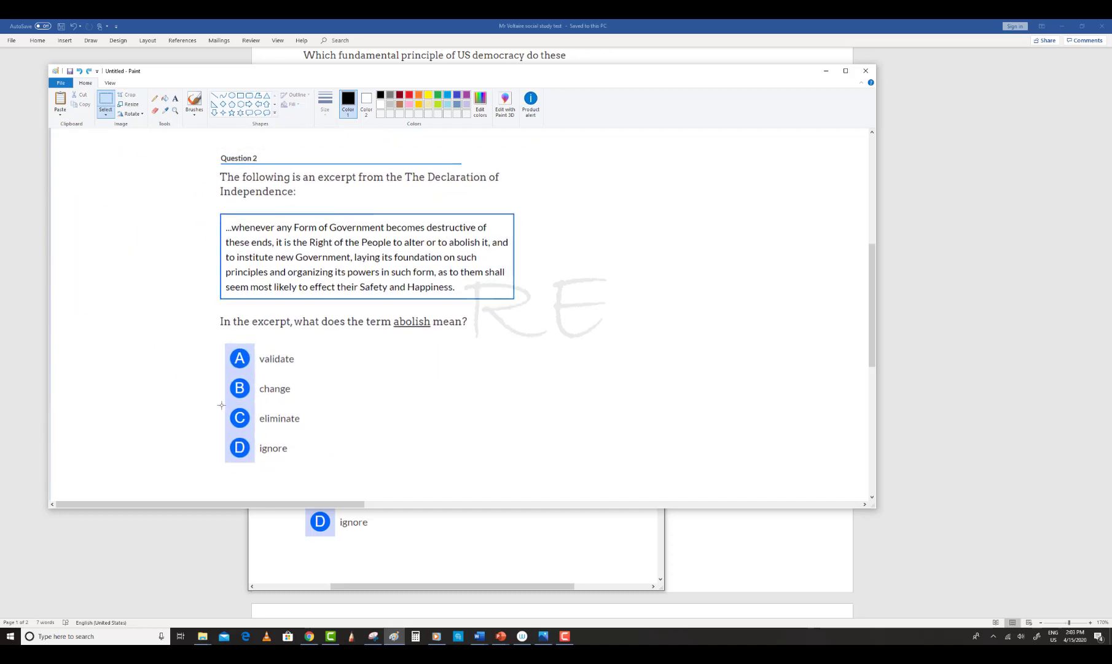
mouse_move(330, 460)
mouse_down()
mouse_move(317, 462)
mouse_move(328, 461)
mouse_up()
drag(271, 427, 393, 379)
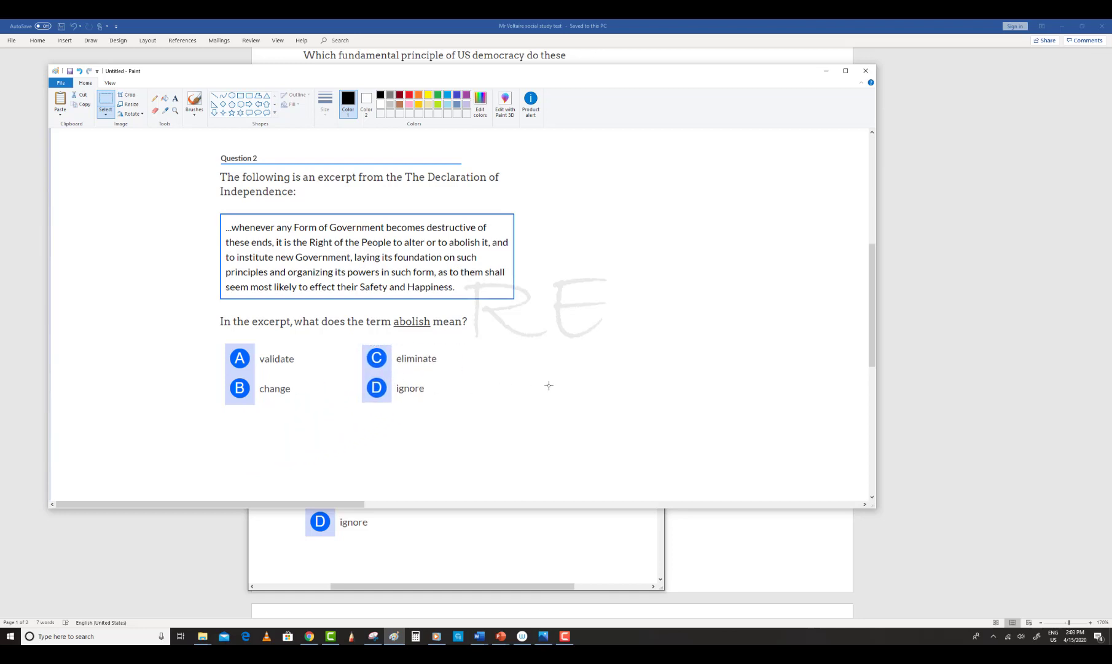
Move the answer options up closer to the question line, and shift both up toward the excerpt box.
drag(215, 340, 499, 429)
drag(427, 397, 428, 390)
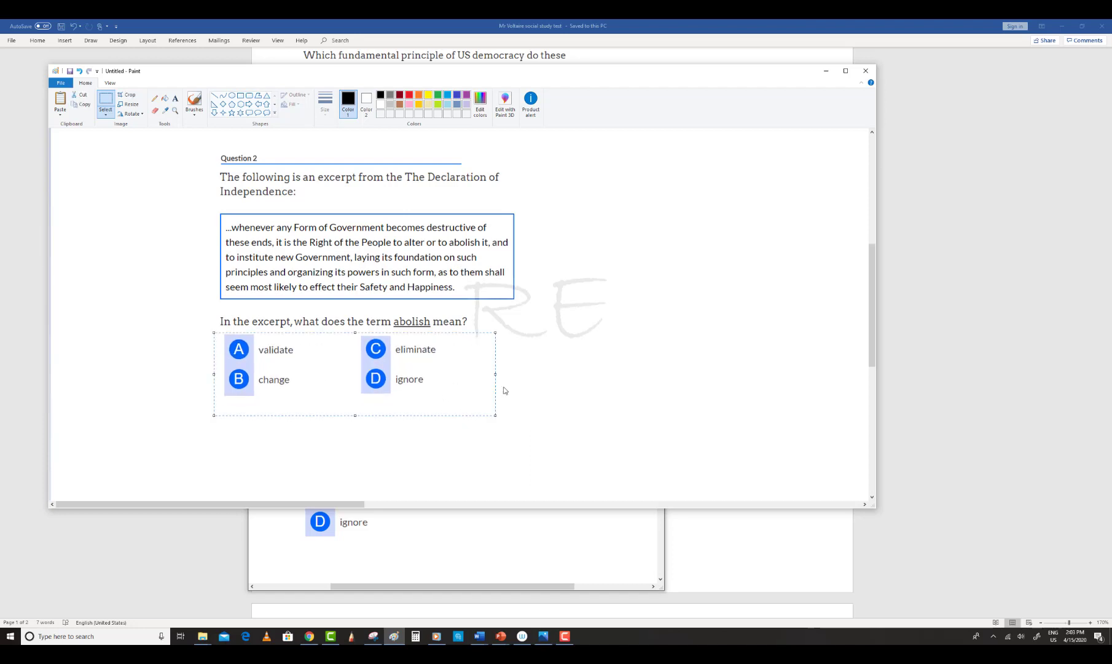
click(525, 381)
drag(215, 313, 505, 435)
drag(409, 398, 407, 390)
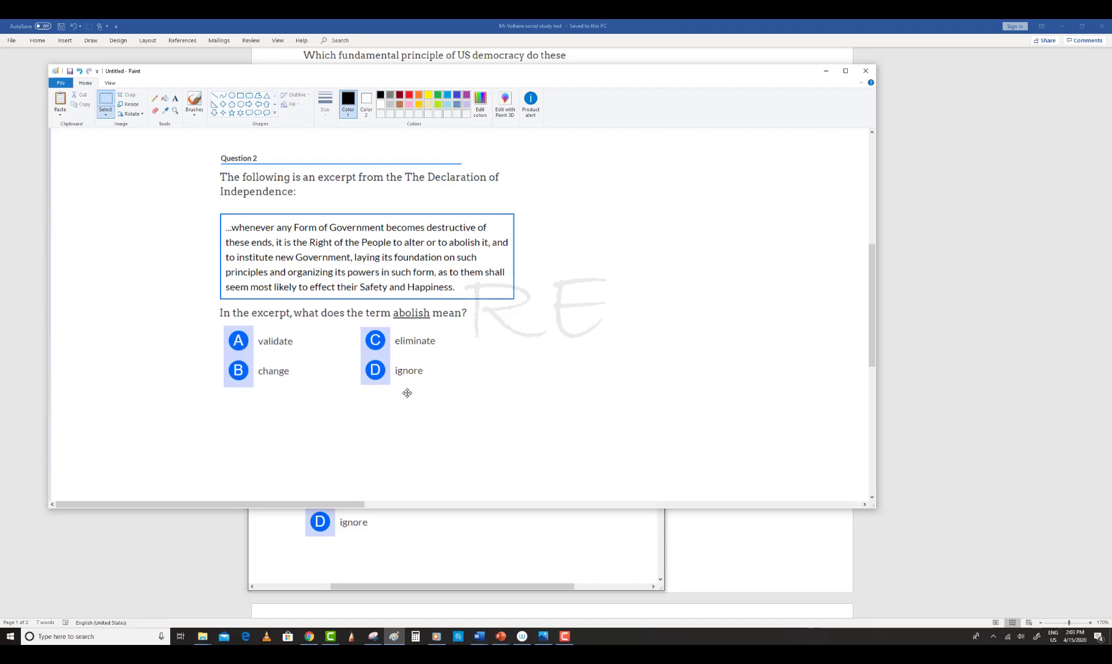
Move the excerpt box, question line and options up together, closer to the introductory sentence.
click(610, 342)
drag(214, 211, 576, 424)
drag(515, 403, 515, 390)
click(662, 347)
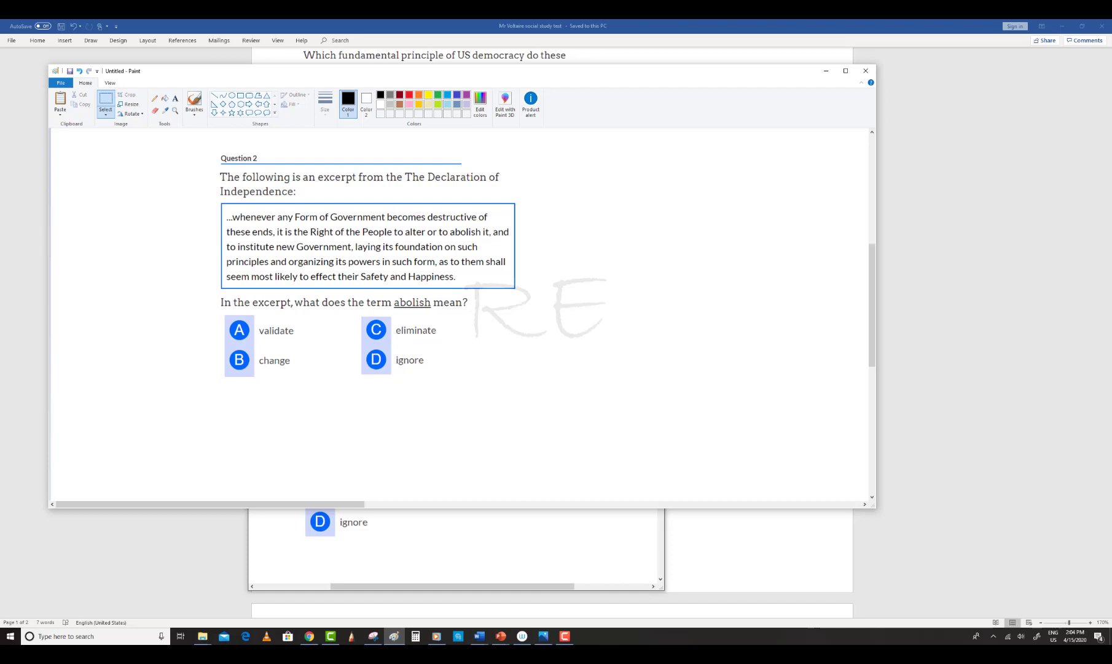
Capture the rearranged Question 2 from the Paint canvas as a new snip in Snipping Tool.
click(375, 639)
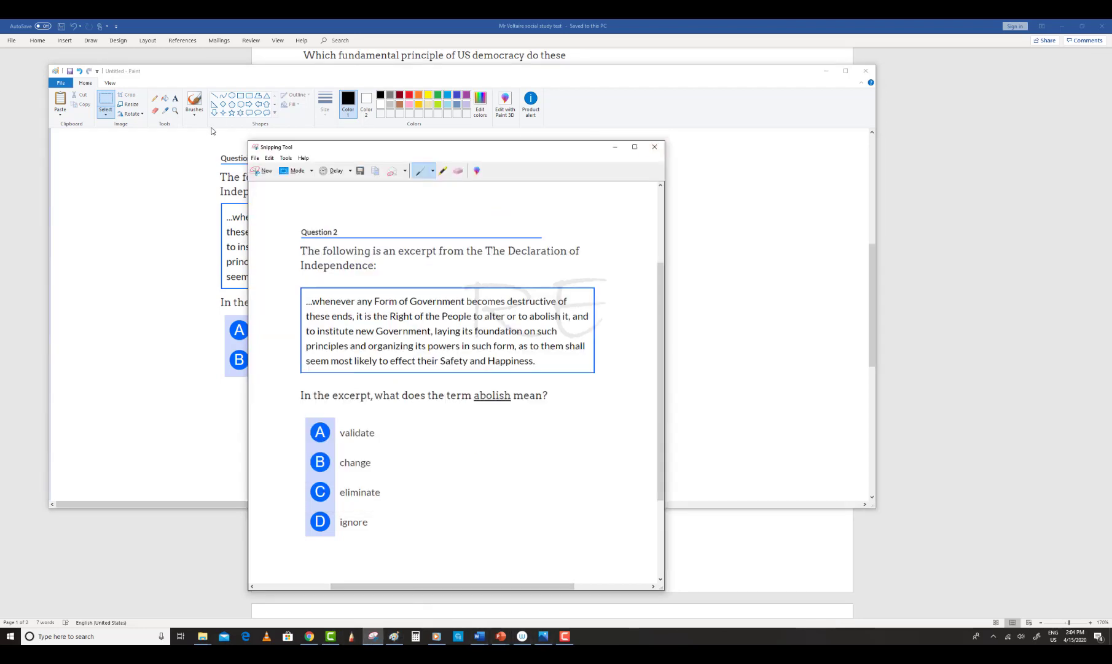
click(266, 172)
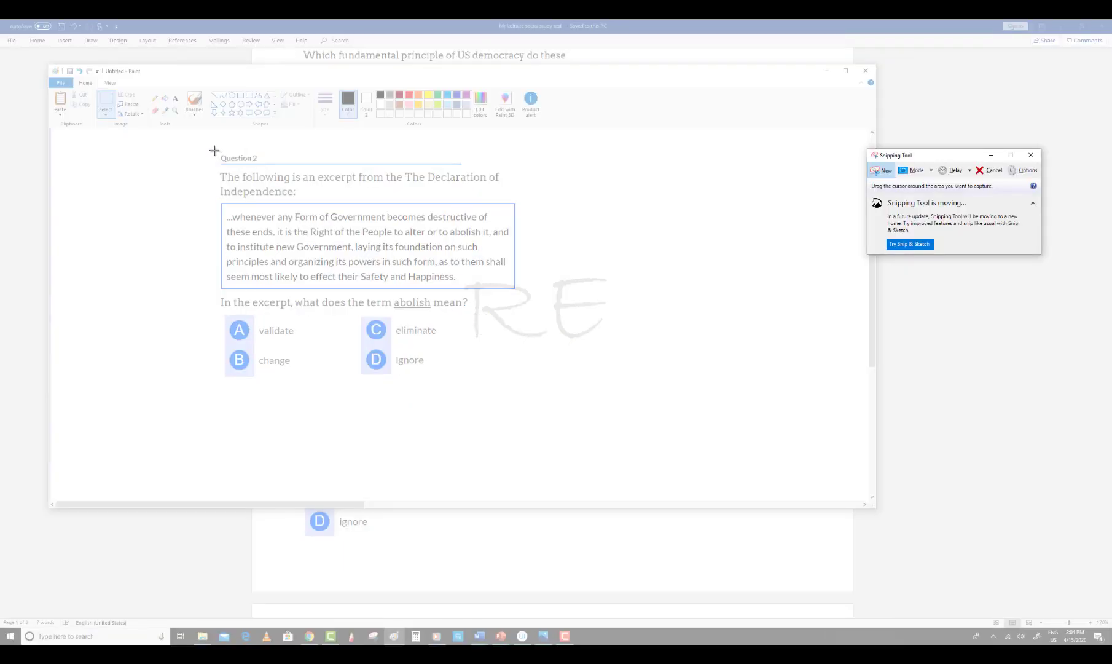
drag(215, 150, 516, 376)
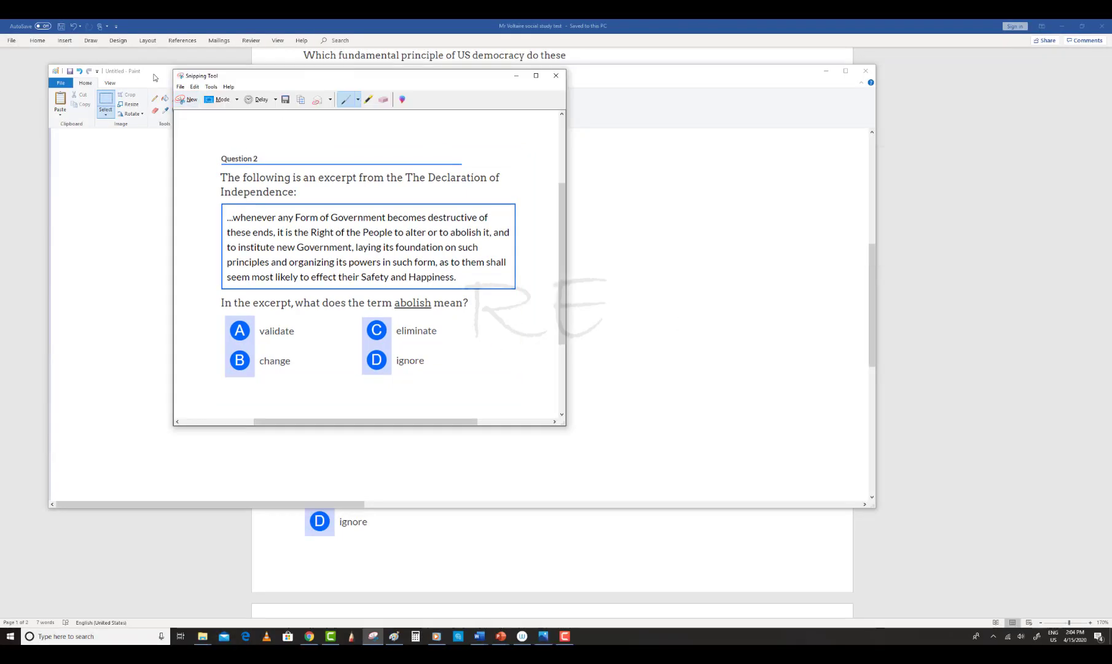
Save the snip to the Desktop as the JPEG file Capture 2021 and leave Snipping Tool.
click(180, 87)
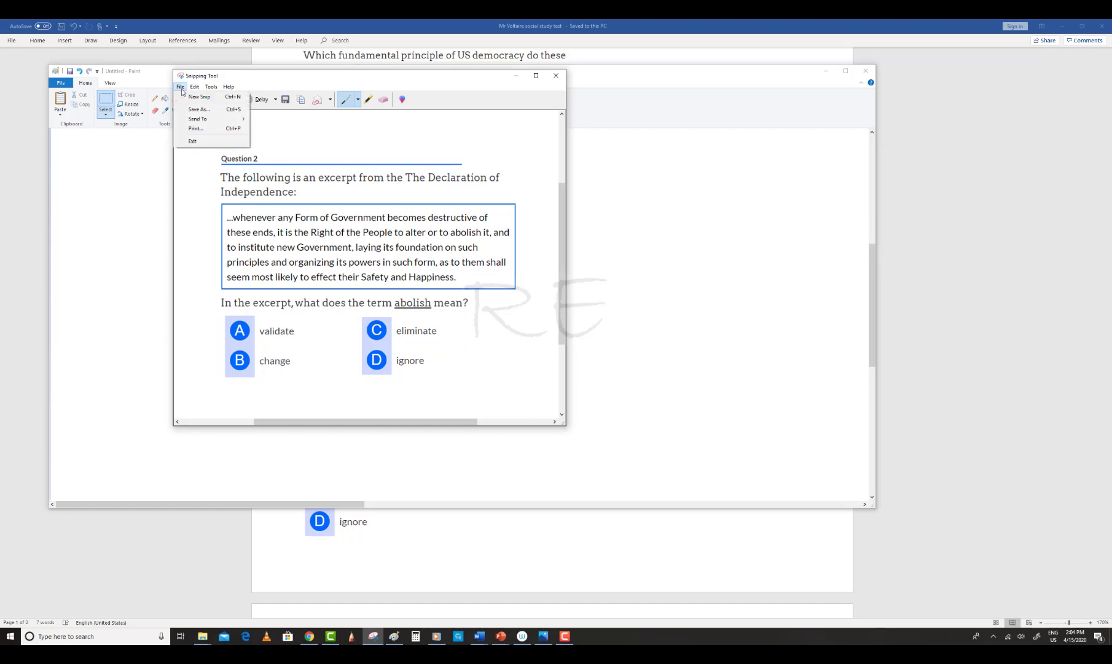
click(193, 109)
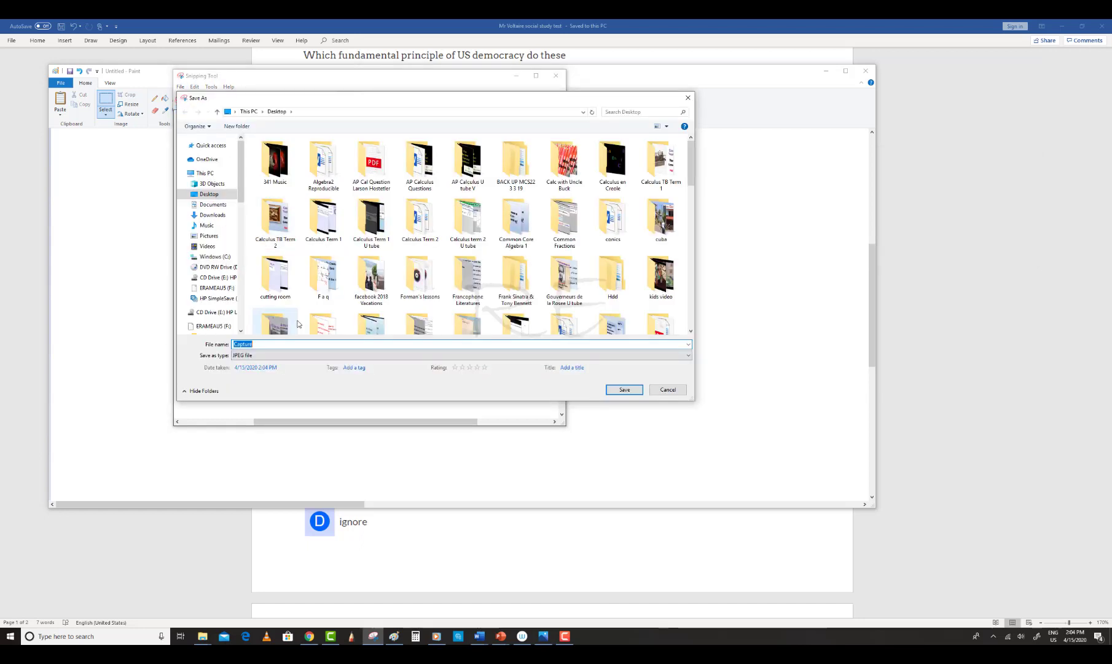
click(255, 344)
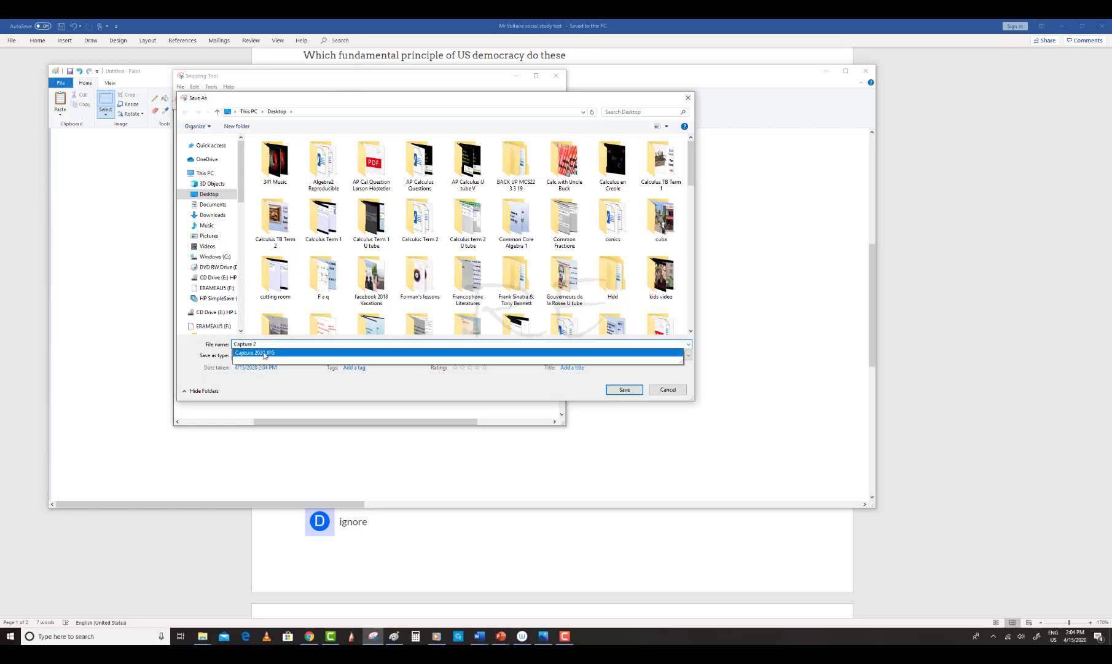
click(264, 353)
click(274, 344)
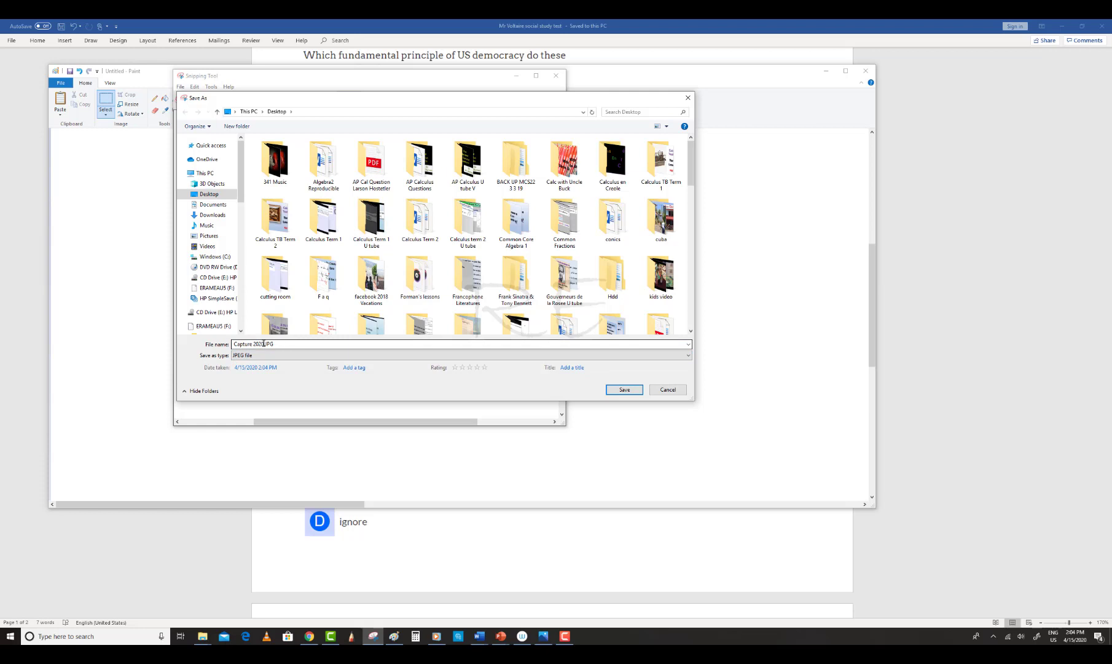
click(264, 344)
click(266, 344)
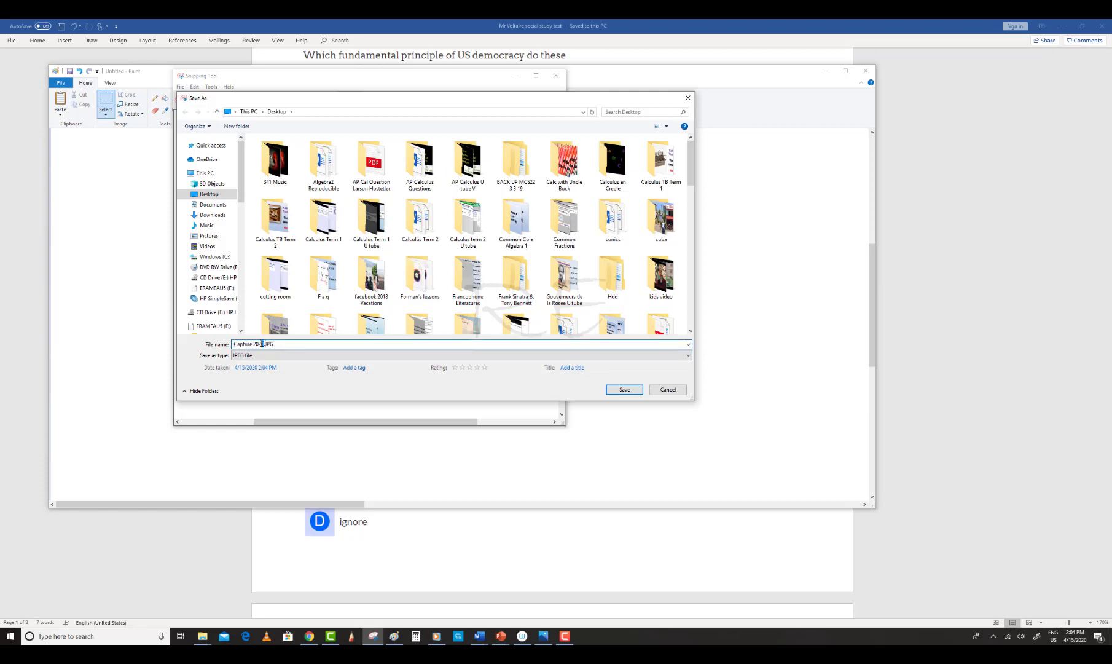
text(1)
click(624, 389)
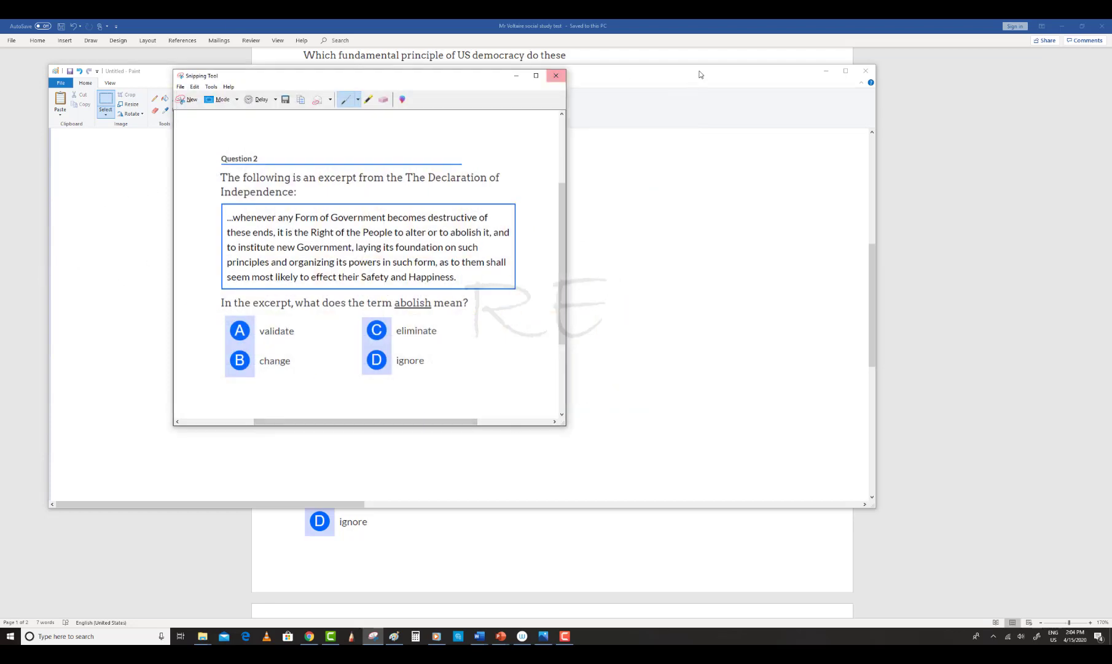
click(642, 191)
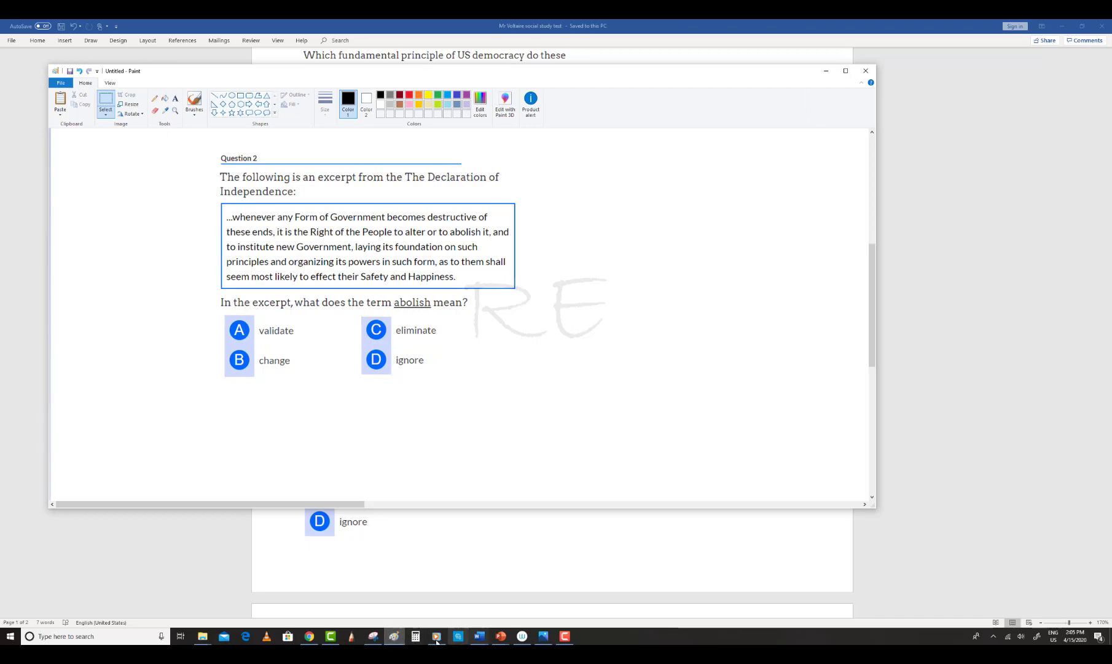
Switch to Google Forms and upload the saved Question 2 image from the Desktop into the blank multiple-choice question.
click(309, 636)
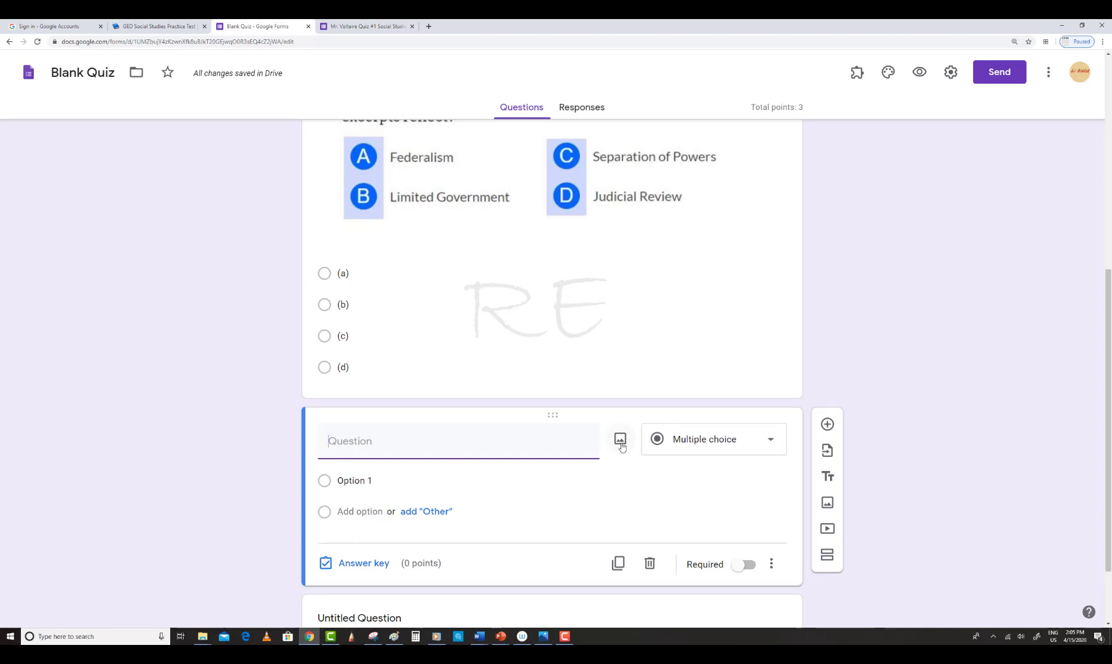
click(621, 439)
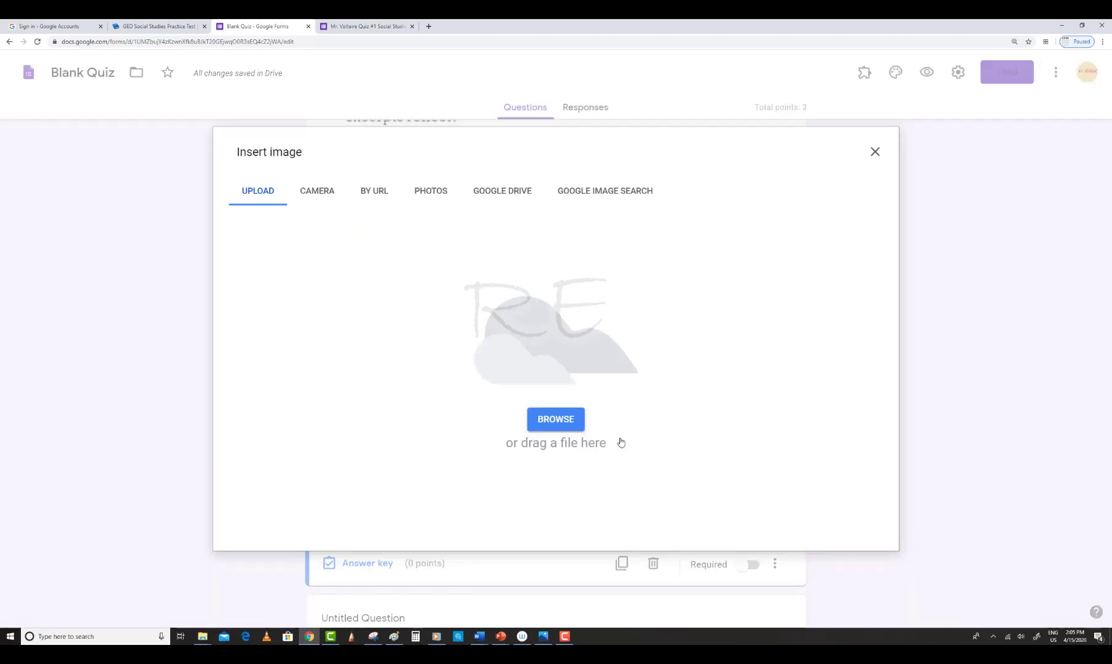
click(567, 421)
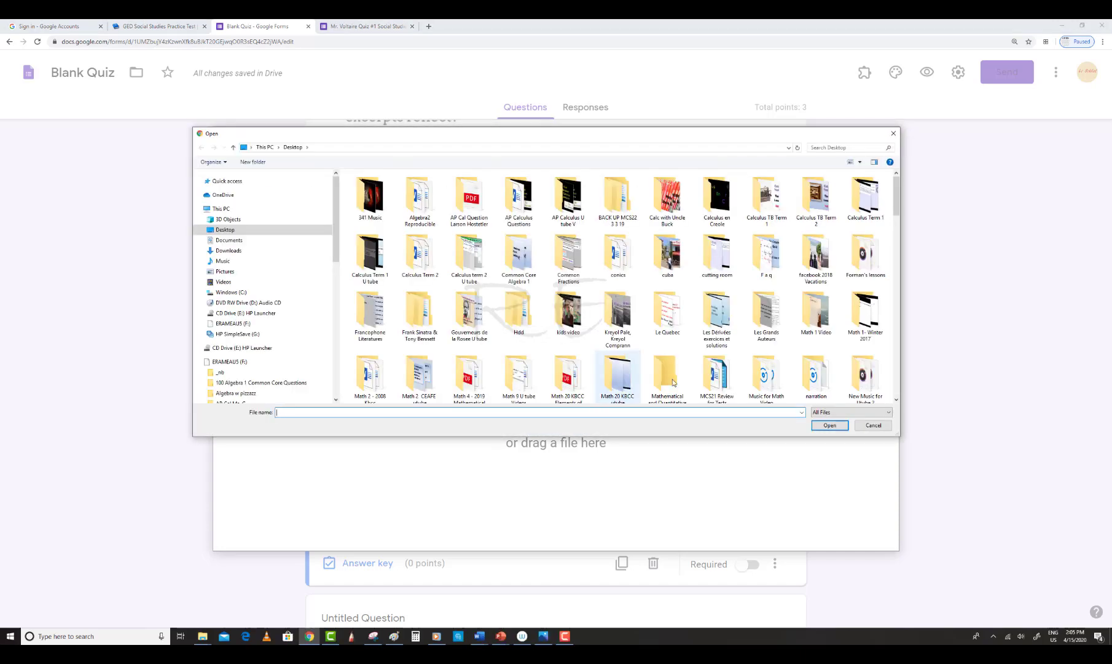
drag(897, 199, 906, 259)
double_click(820, 330)
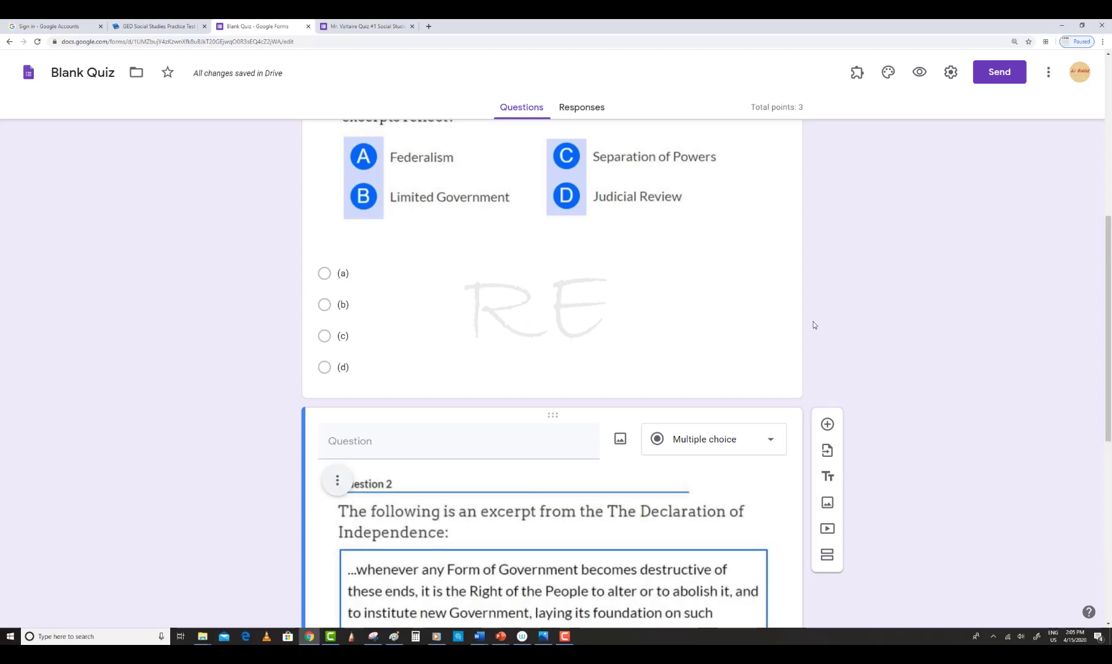
Enter (a), (b), (c) and (d) as the four answer options below the Question 2 image.
scroll(813, 324, down, 1)
scroll(805, 319, down, 5)
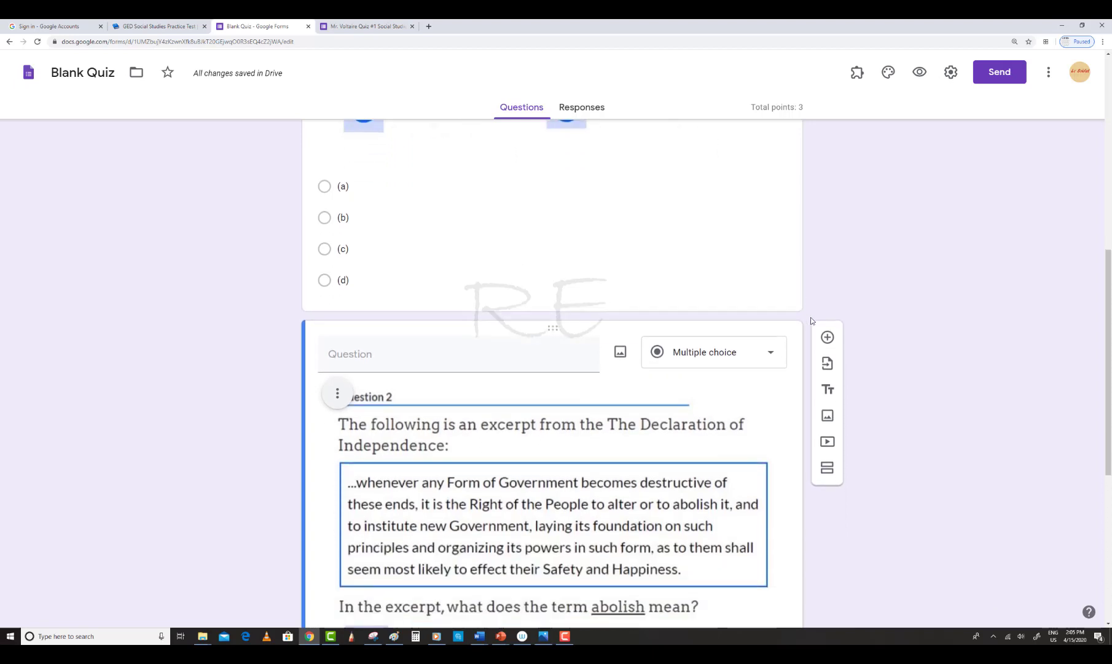
scroll(805, 319, down, 4)
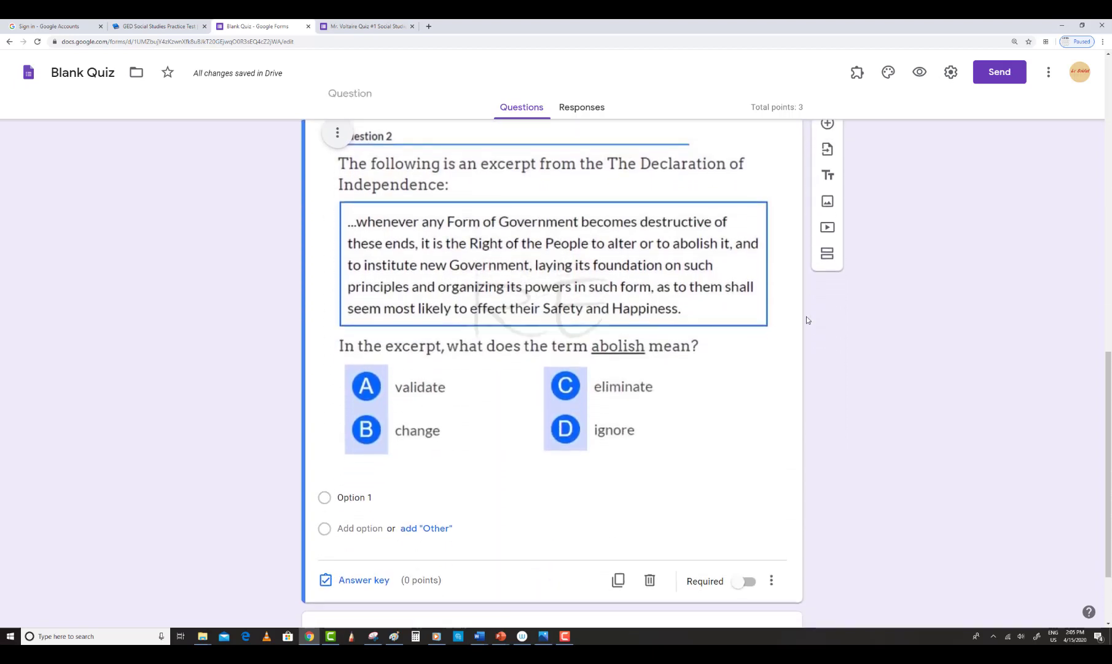
click(351, 410)
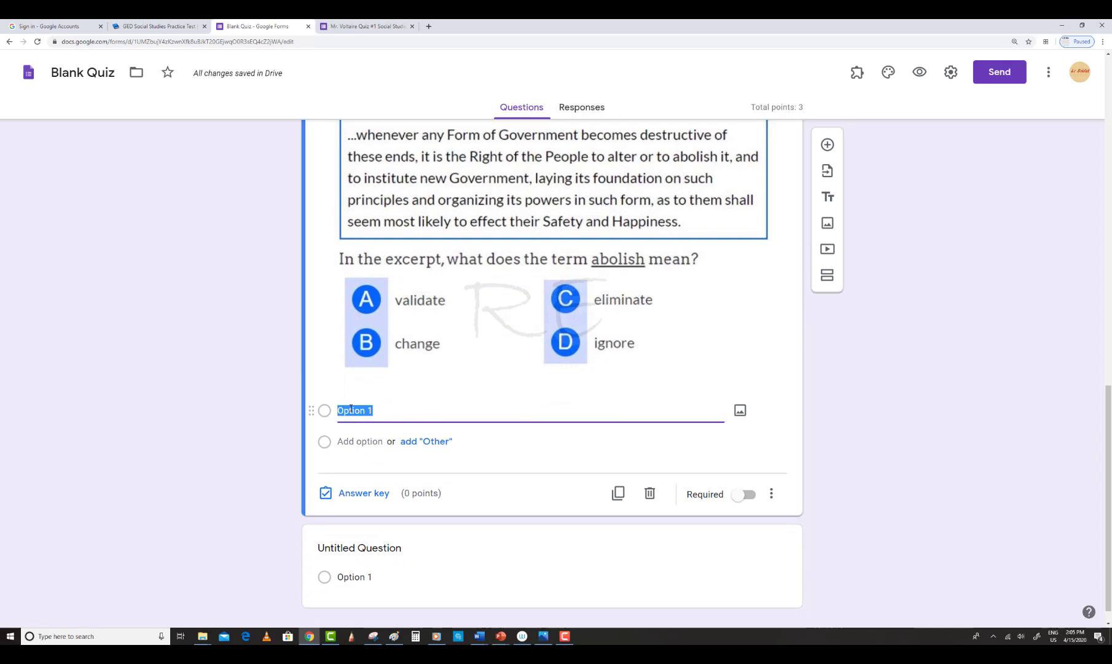
text((a))
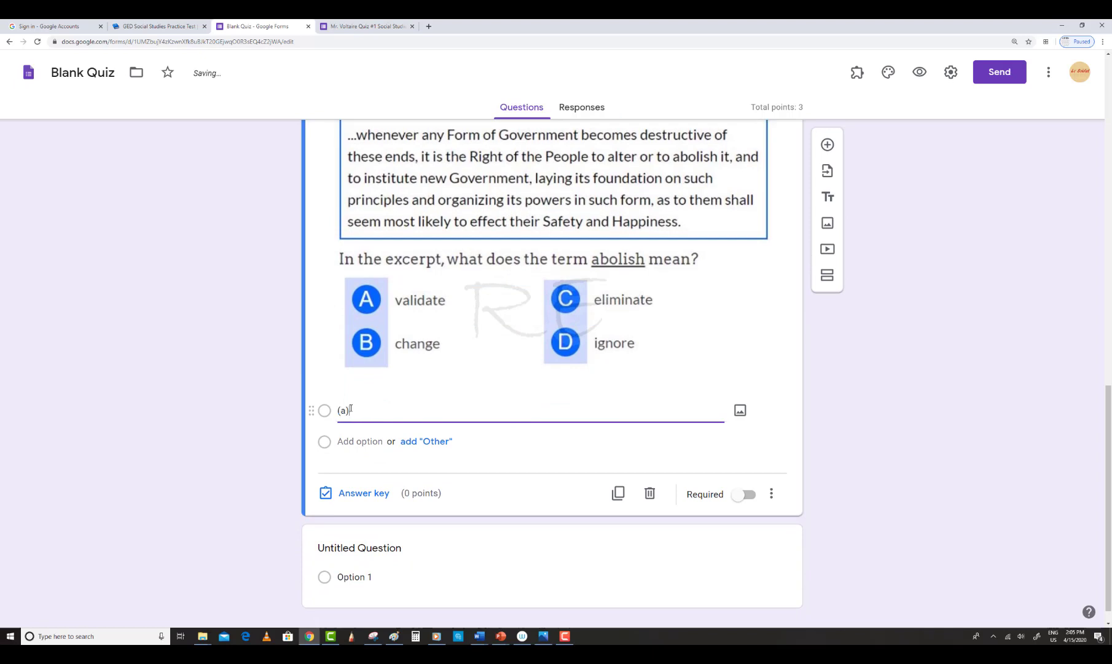
click(343, 442)
text(()
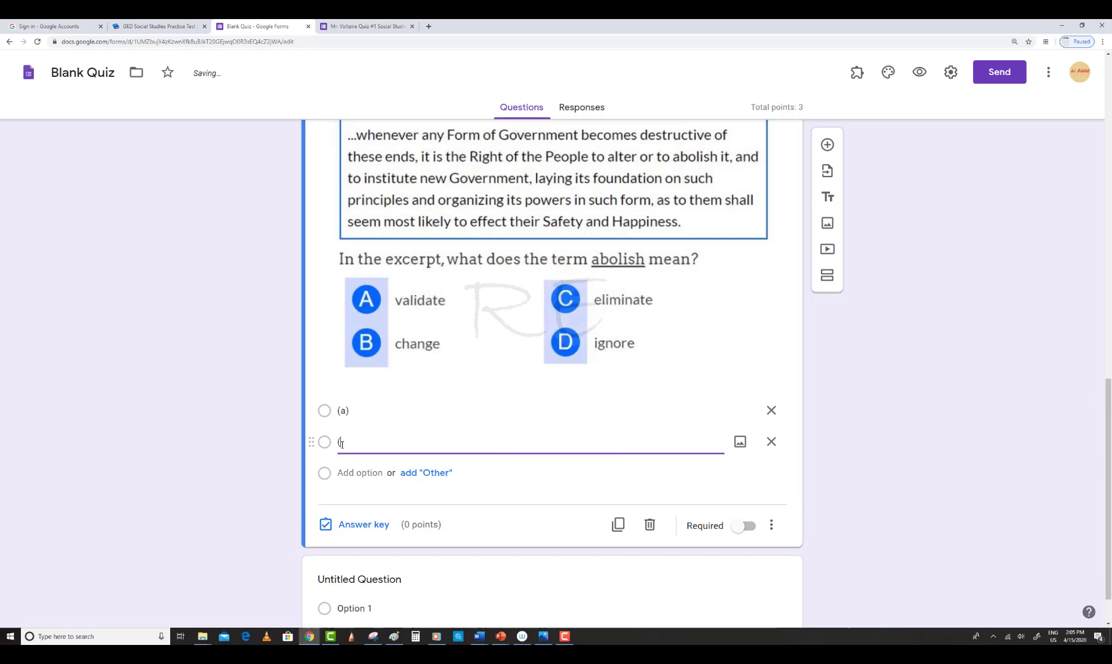
text(b))
click(350, 472)
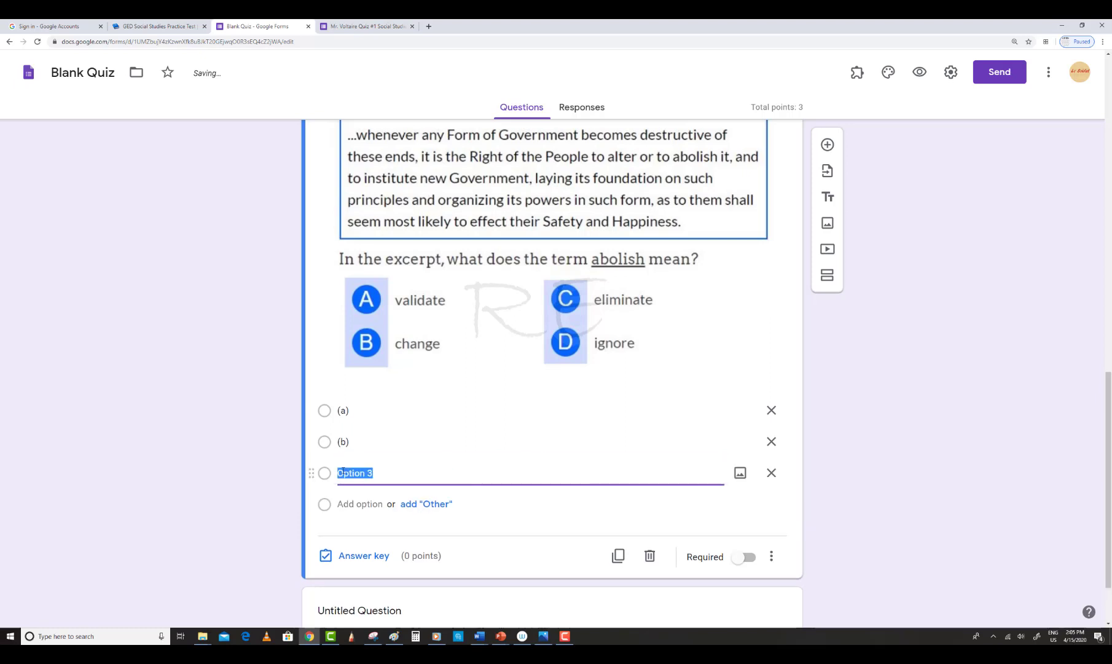
text((c)
click(339, 503)
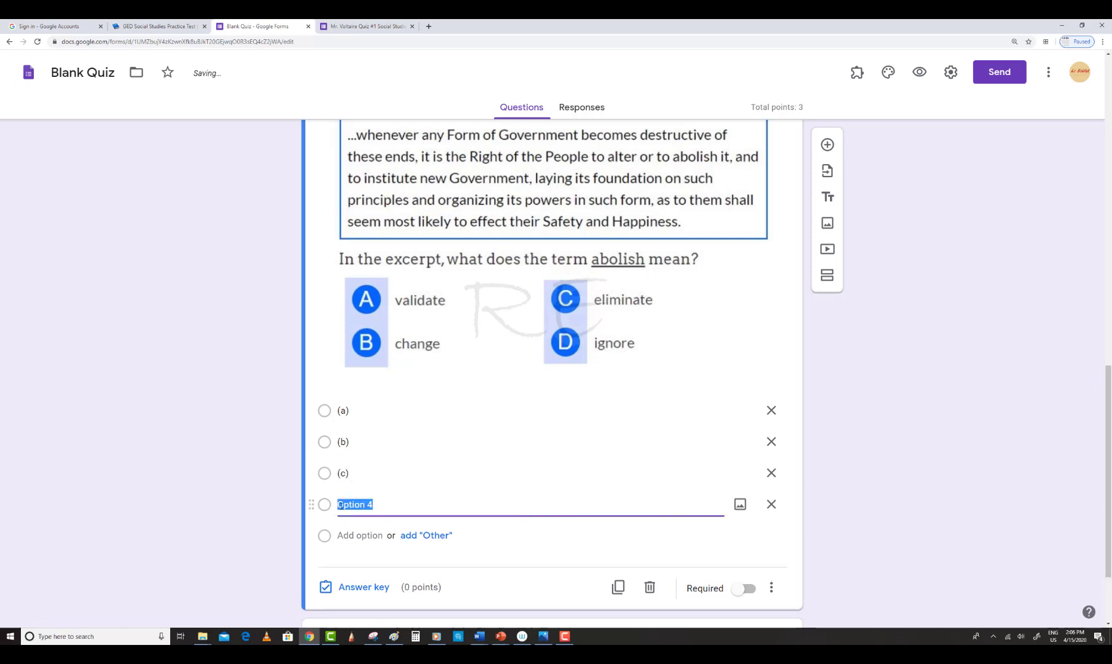
text((d)
Open the answer key of Question 2 and set its value to 3 points.
click(325, 587)
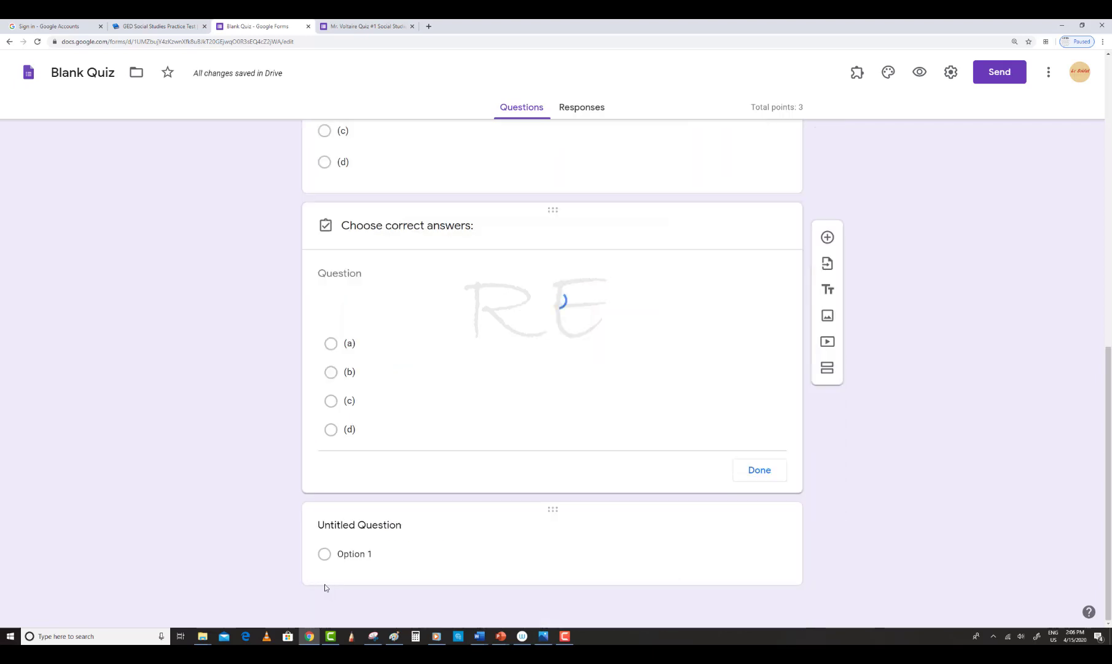
text(3)
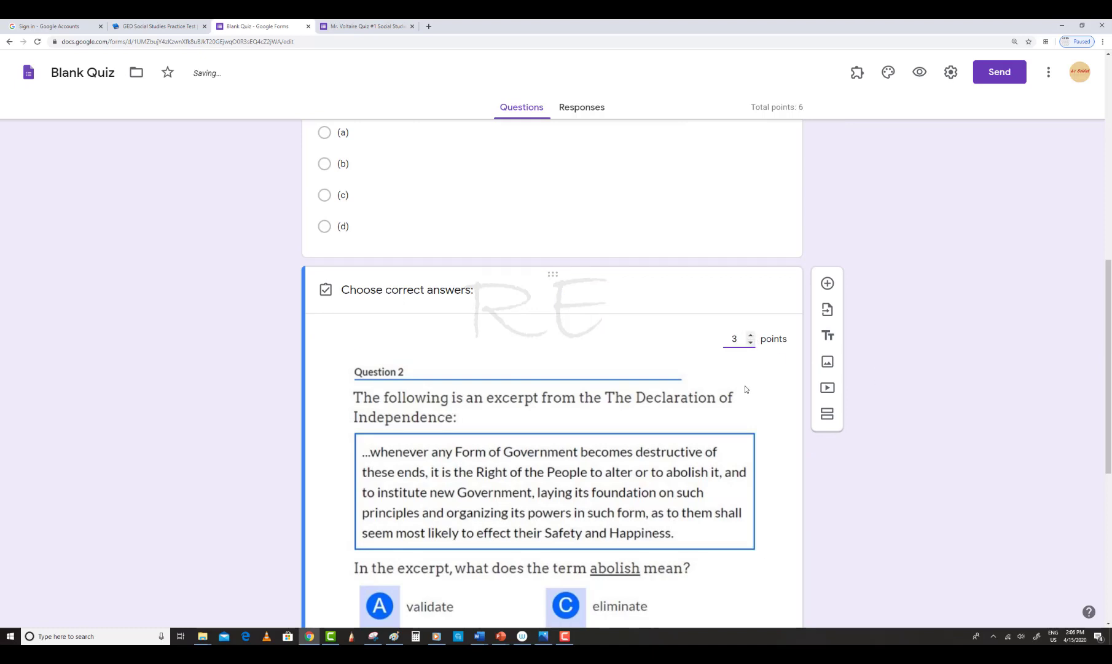
Mark (c) as the correct answer to Question 2 and close its answer key.
scroll(747, 389, down, 4)
scroll(746, 389, down, 2)
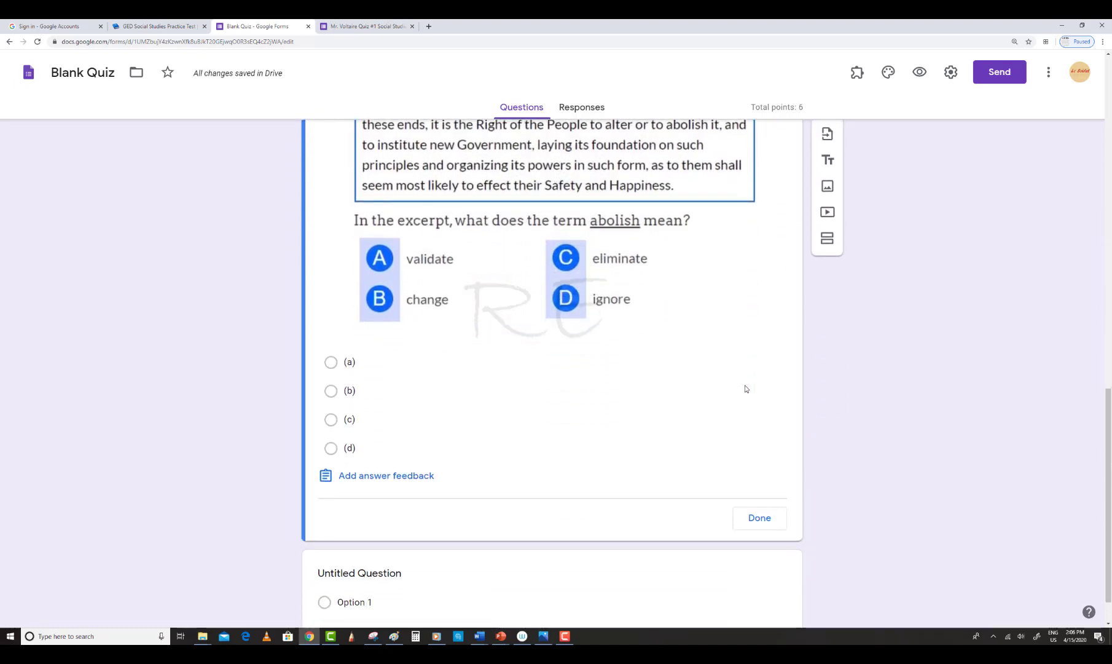
scroll(747, 389, up, 3)
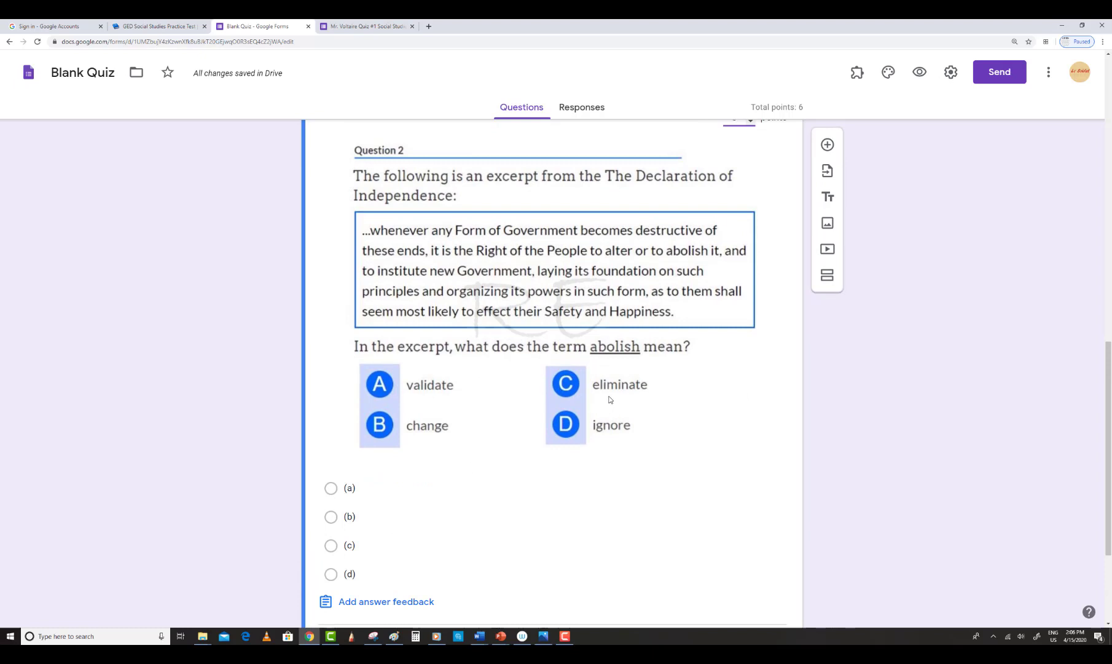
click(332, 547)
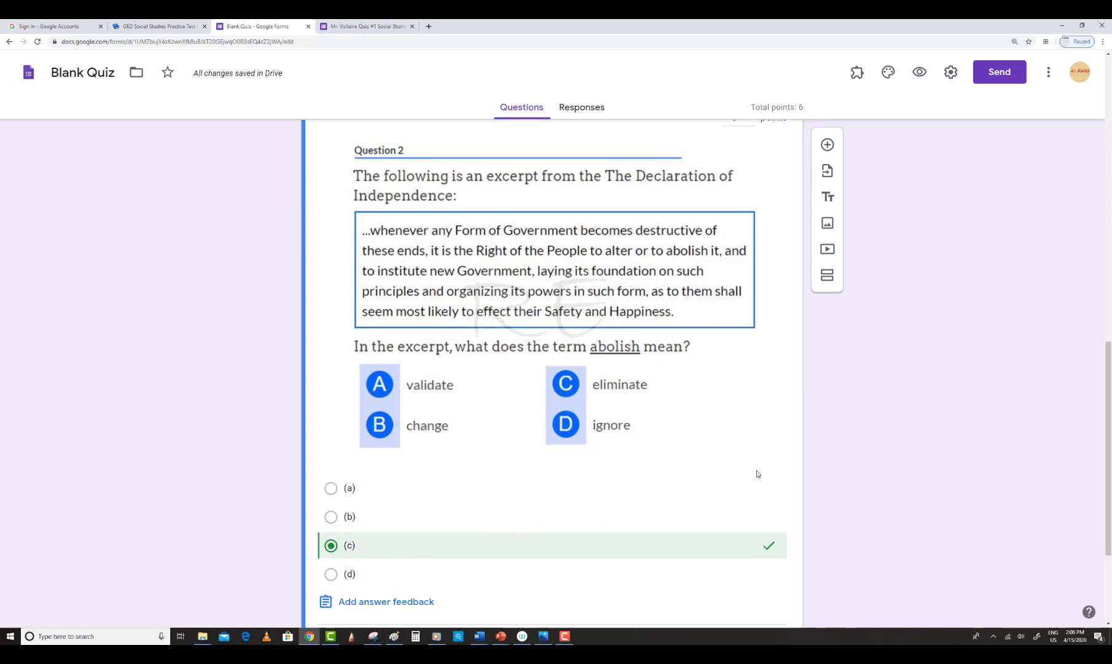
scroll(747, 462, down, 2)
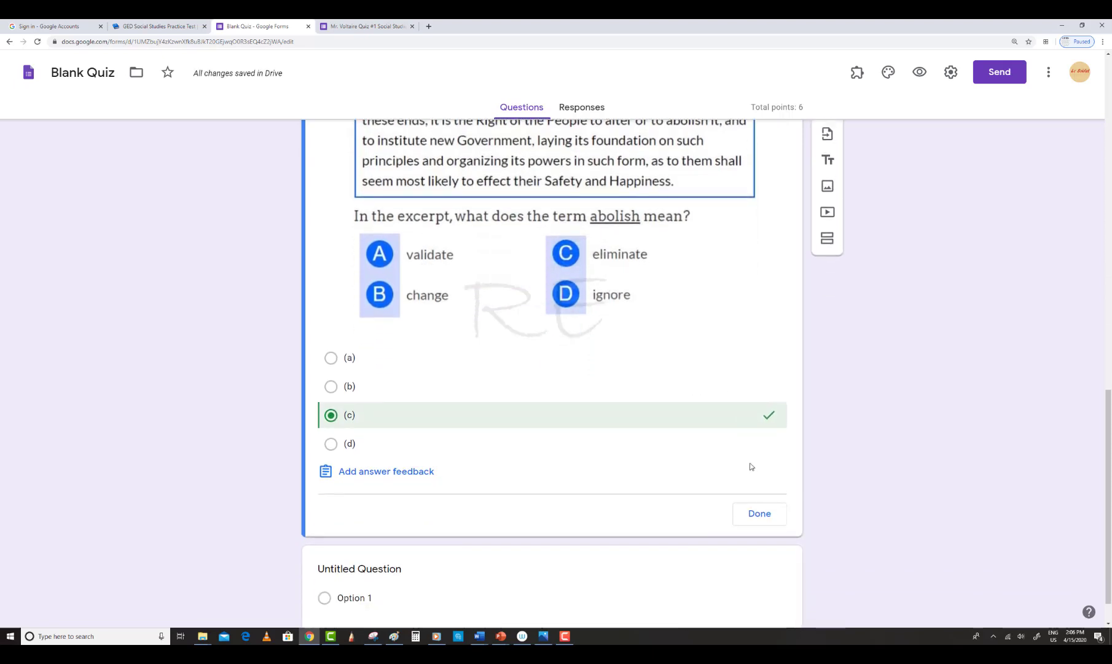
click(762, 519)
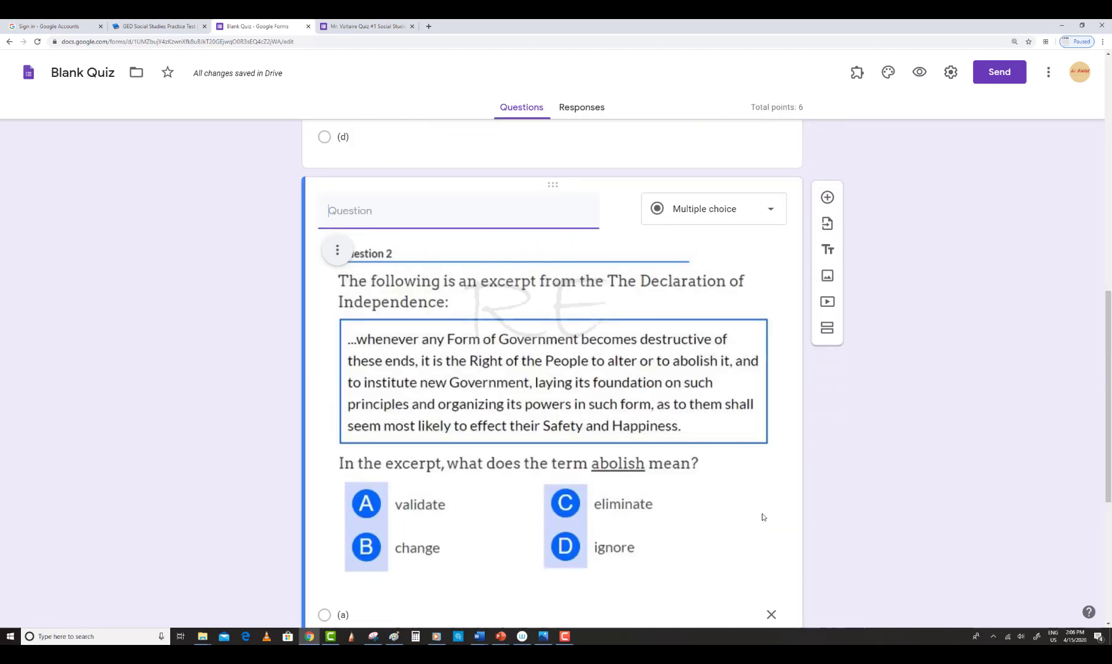
Preview the quiz as respondents see it and look through Question 1 and Question 2.
click(920, 74)
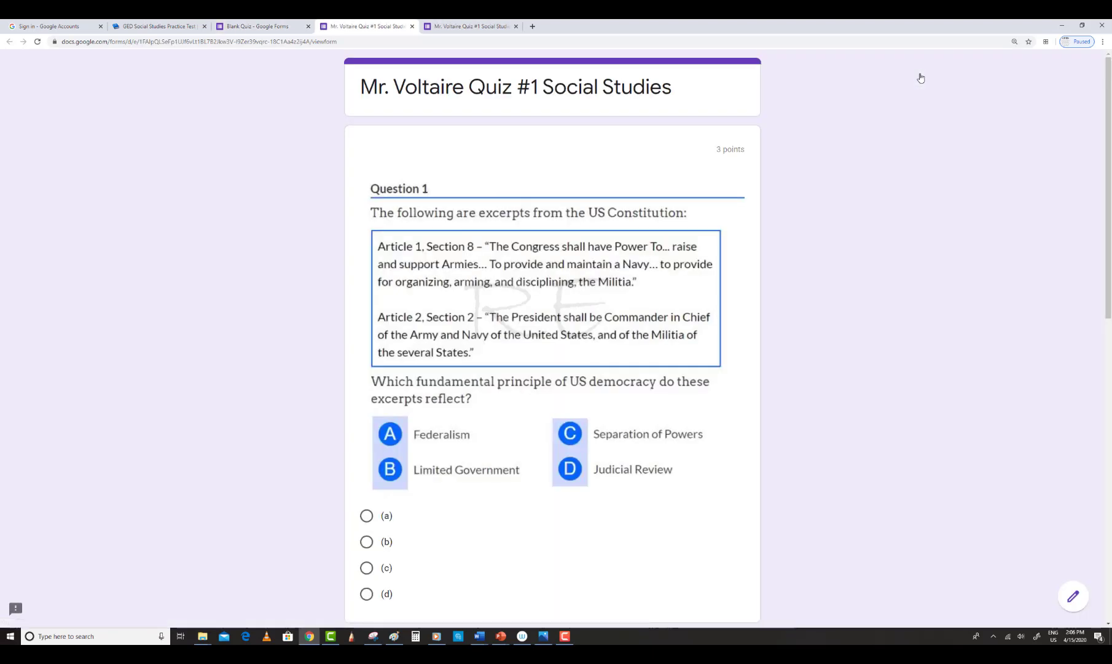
scroll(889, 74, down, 5)
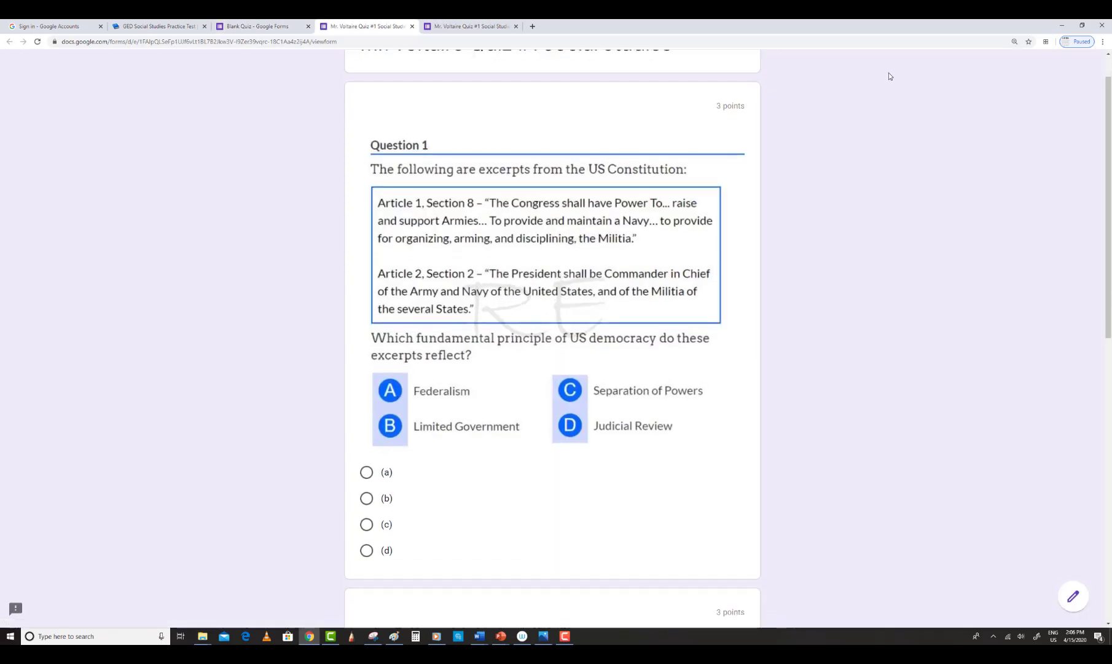
scroll(889, 76, down, 4)
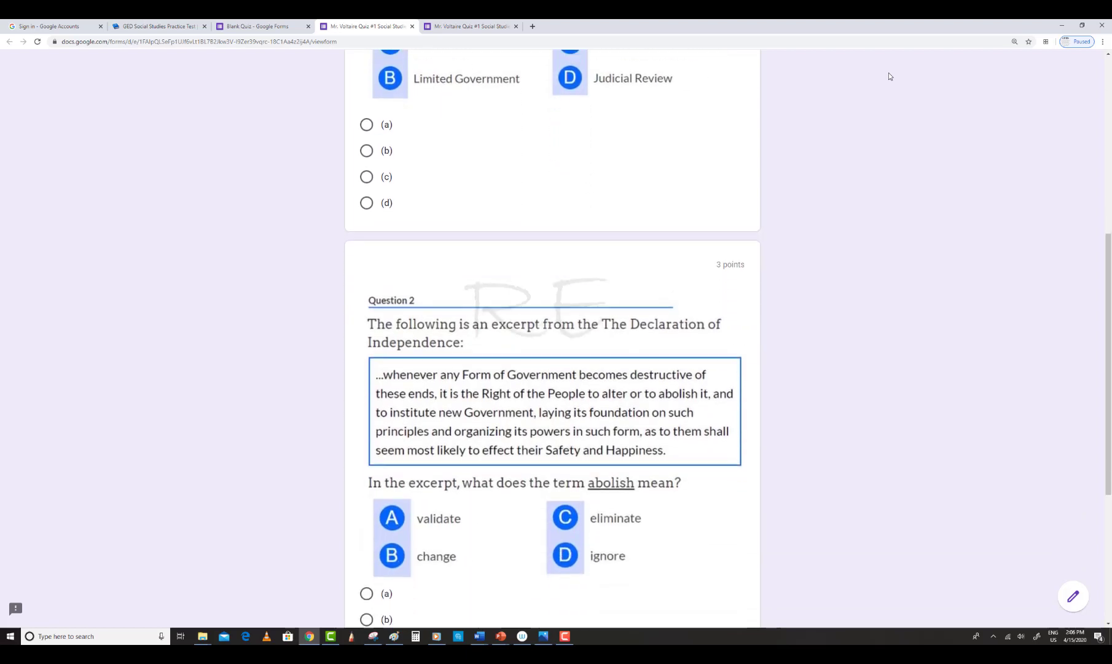